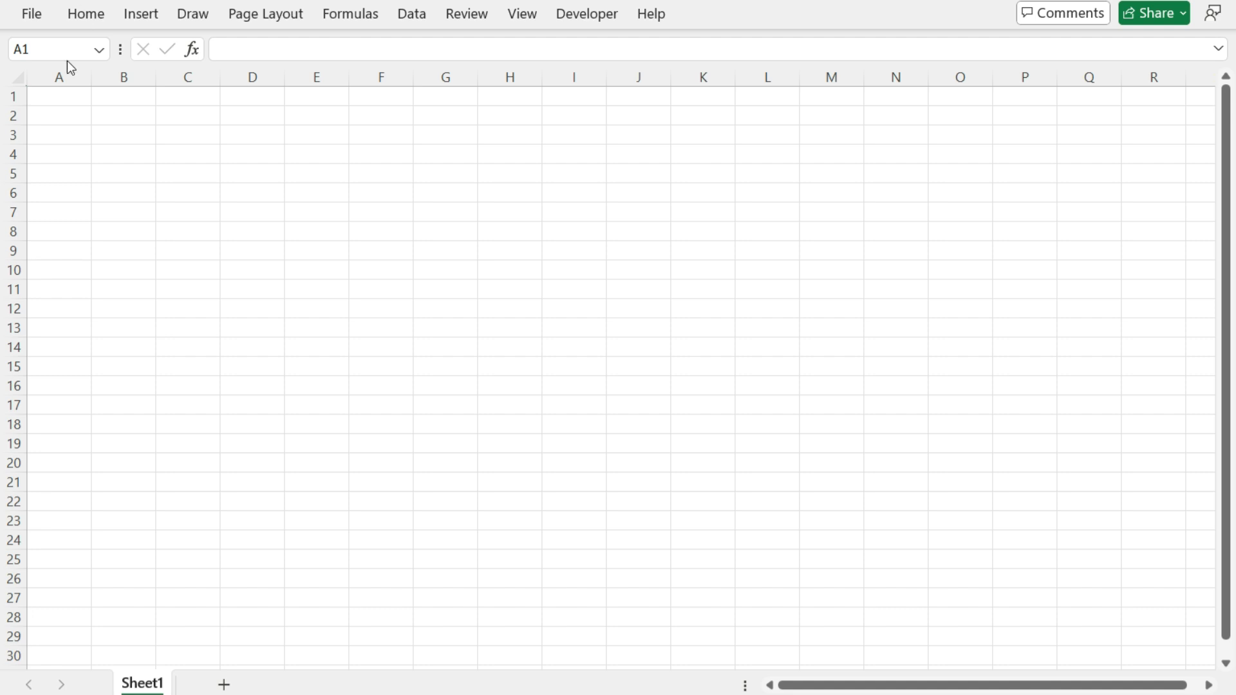
Enter the label "Interest Rate" in A1 with 20% in B1, and autofit column A to the label.
{"action": "left_click", "coordinate": [60, 97]}
{"action": "type", "text": "Interest Rate"}
{"action": "key", "text": "Tab"}
{"action": "type", "text": "20%"}
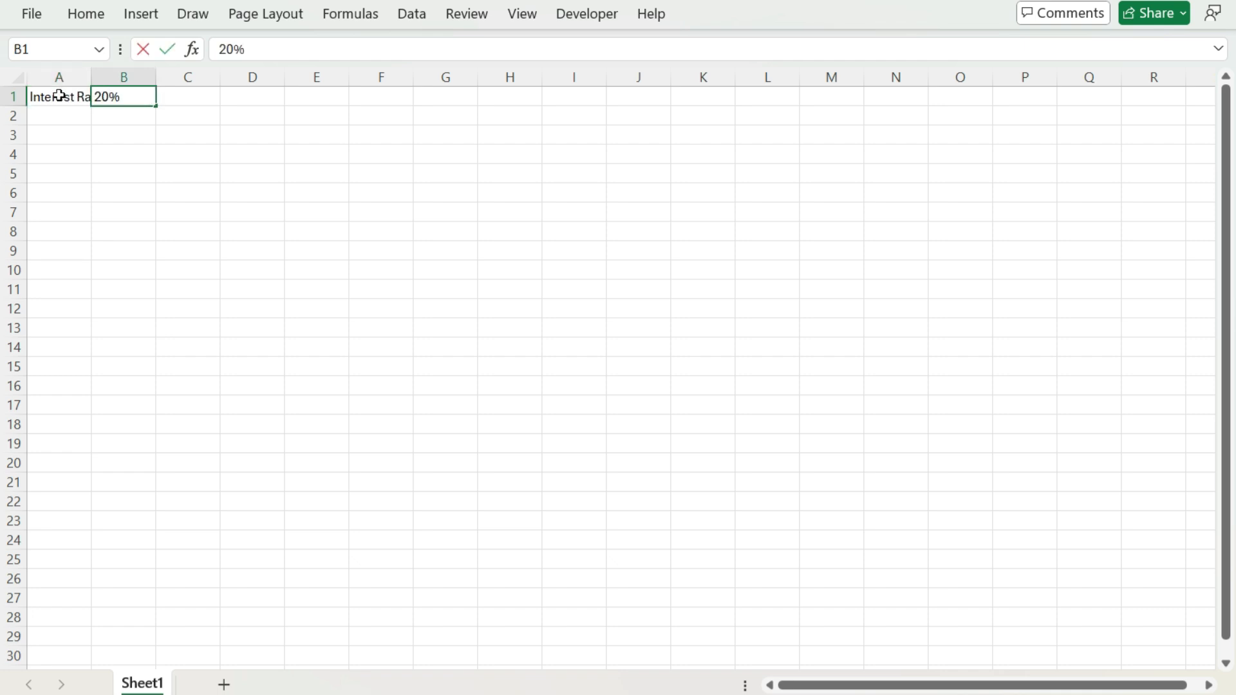
{"action": "key", "text": "Return"}
{"action": "left_click_drag", "start_coordinate": [89, 71], "coordinate": [89, 71]}
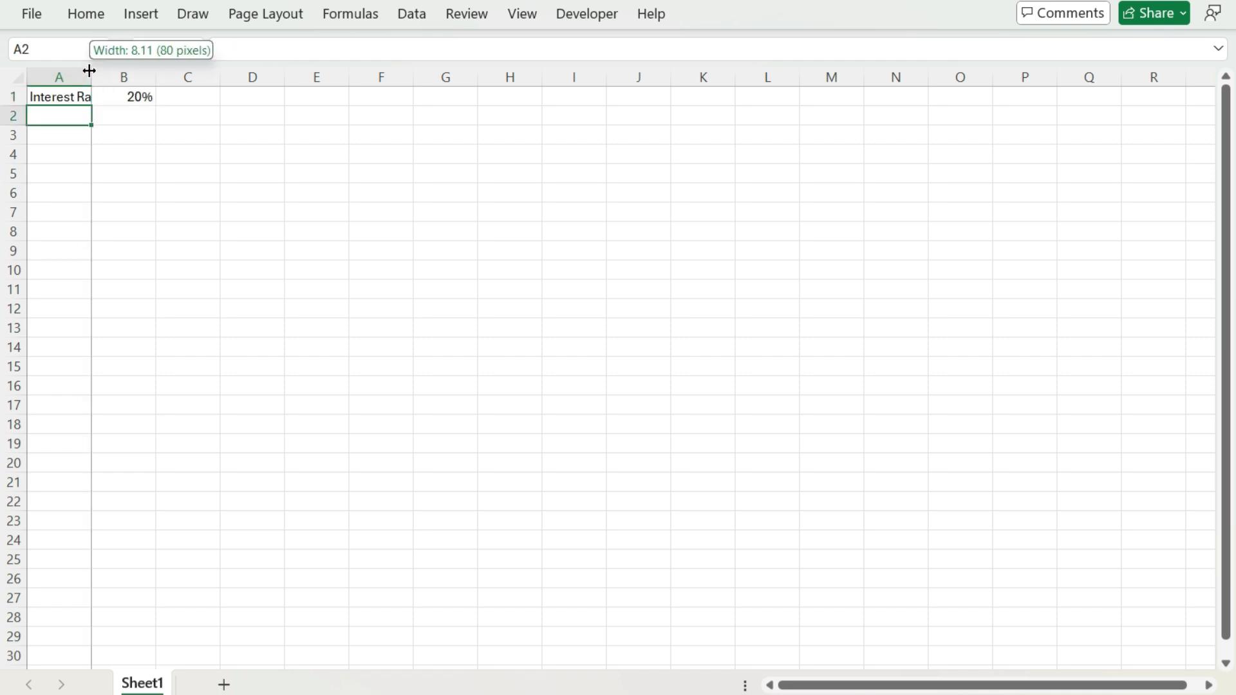
{"action": "double_click", "coordinate": [89, 70]}
Add the label "Promotional Rate" in A2 with 0% in B2, and autofit column A.
{"action": "type", "text": "Prom"}
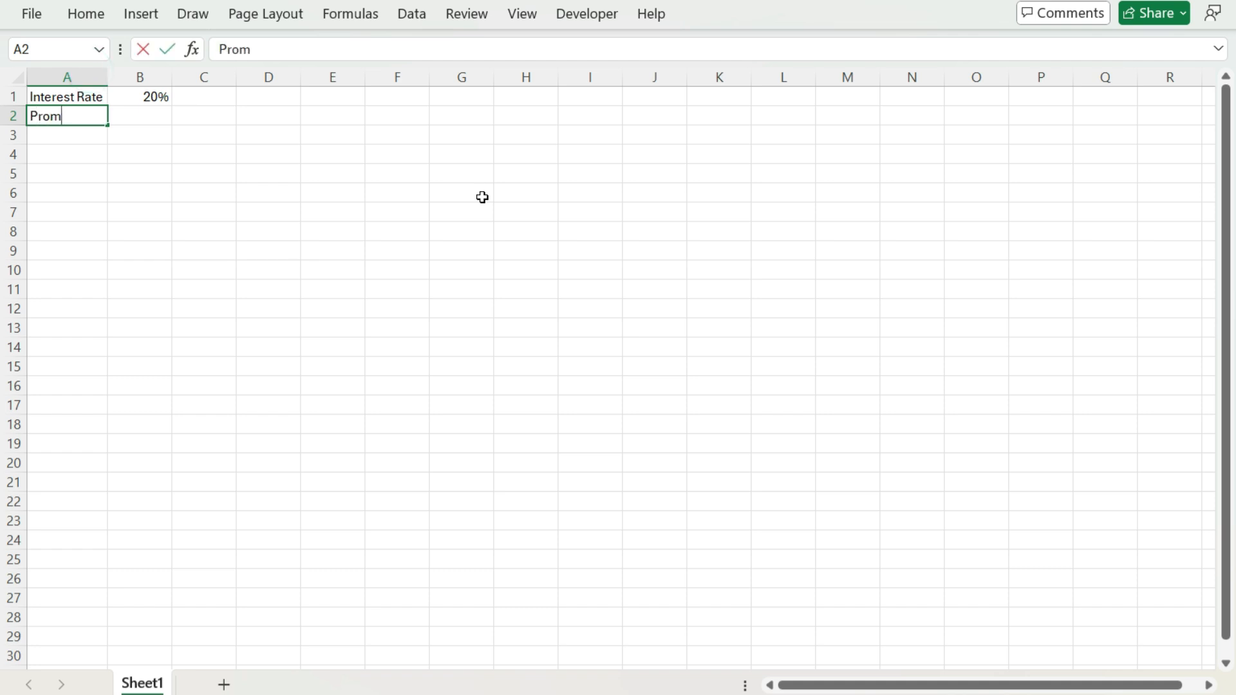
{"action": "type", "text": "otional Rate"}
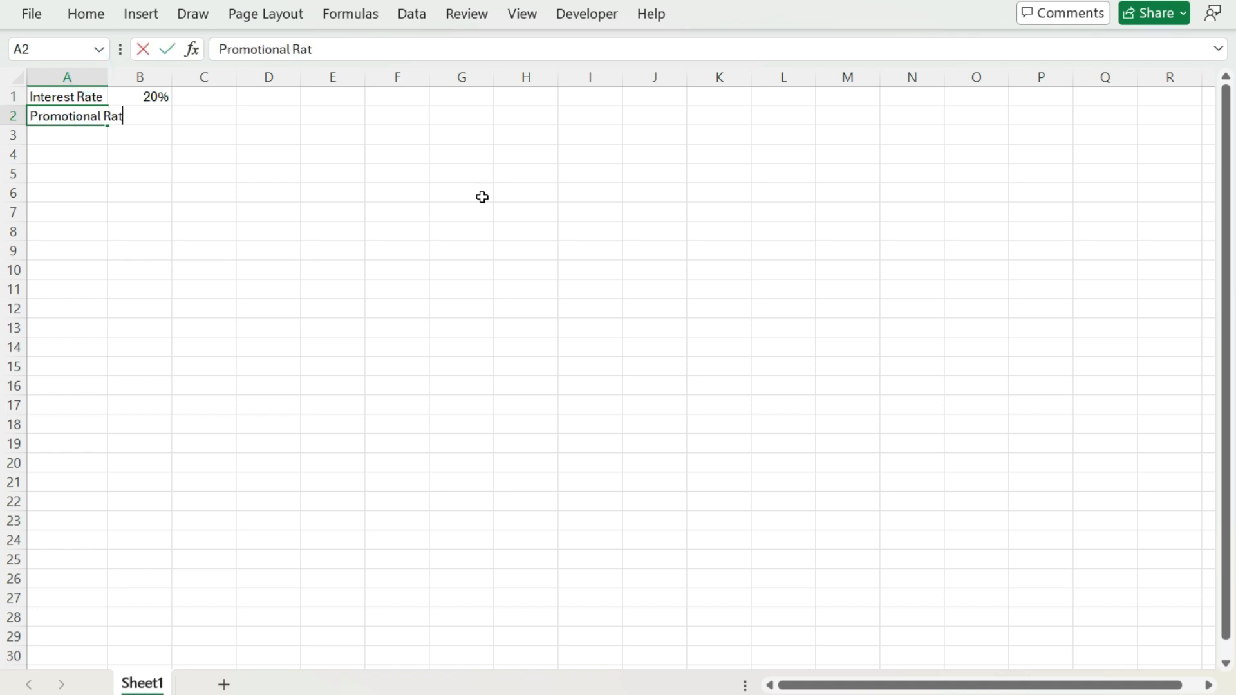
{"action": "key", "text": "Tab"}
{"action": "type", "text": "0"}
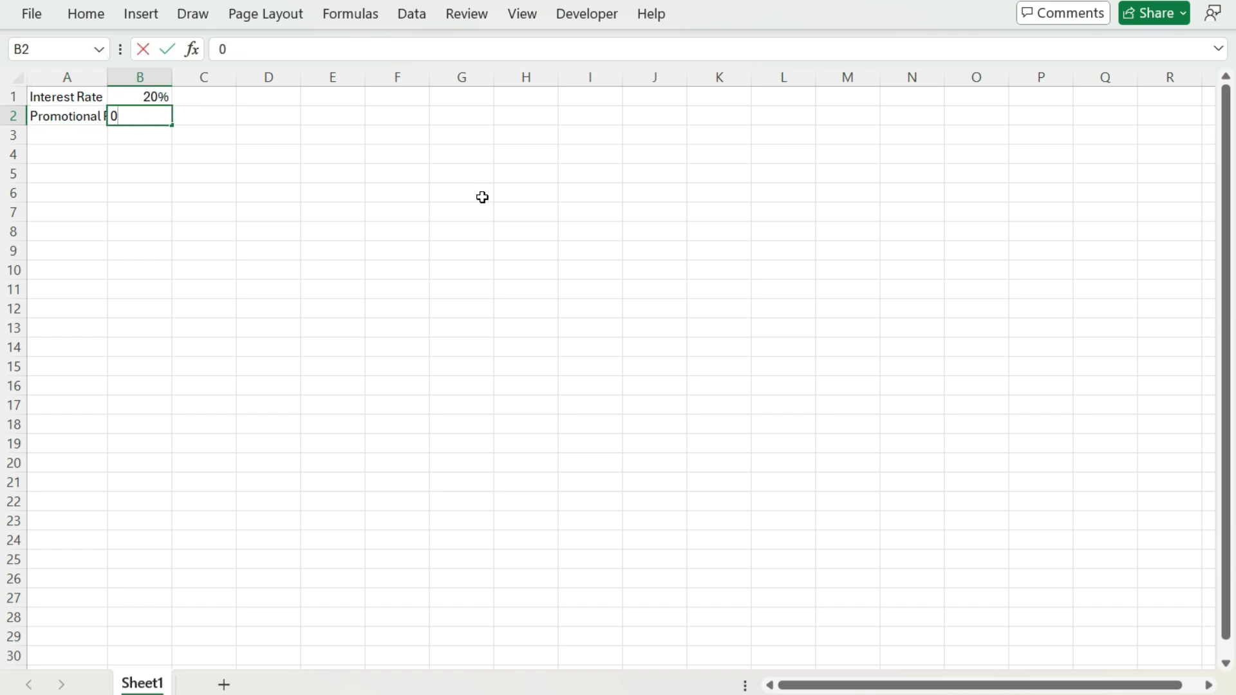
{"action": "key", "text": "Return"}
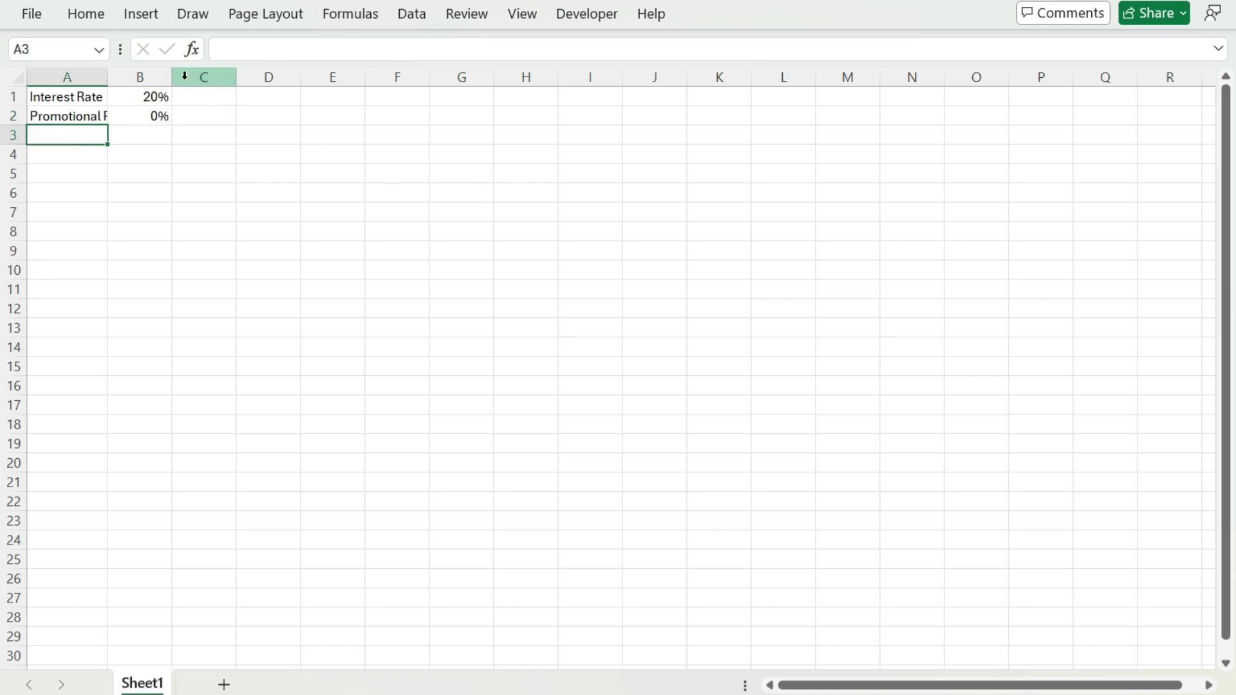
{"action": "double_click", "coordinate": [105, 76]}
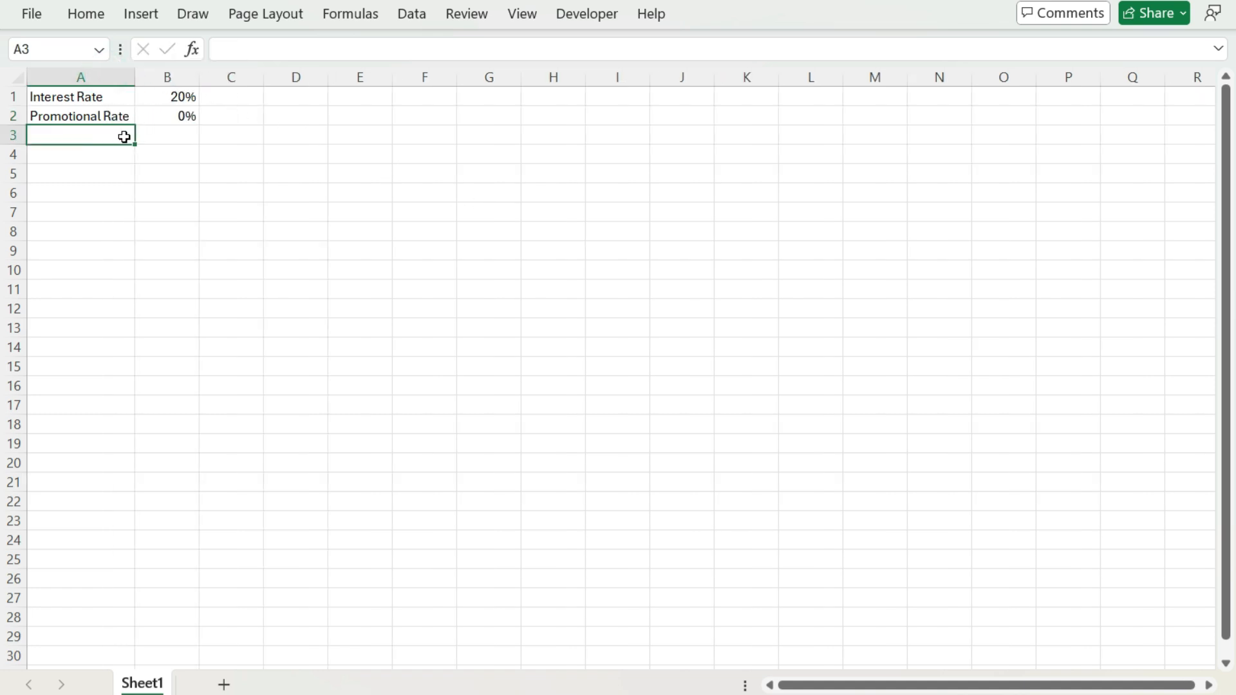
Add the label "Monthly Payment" in A3 with the value 30 in B3.
{"action": "type", "text": "Monthly Paymen"}
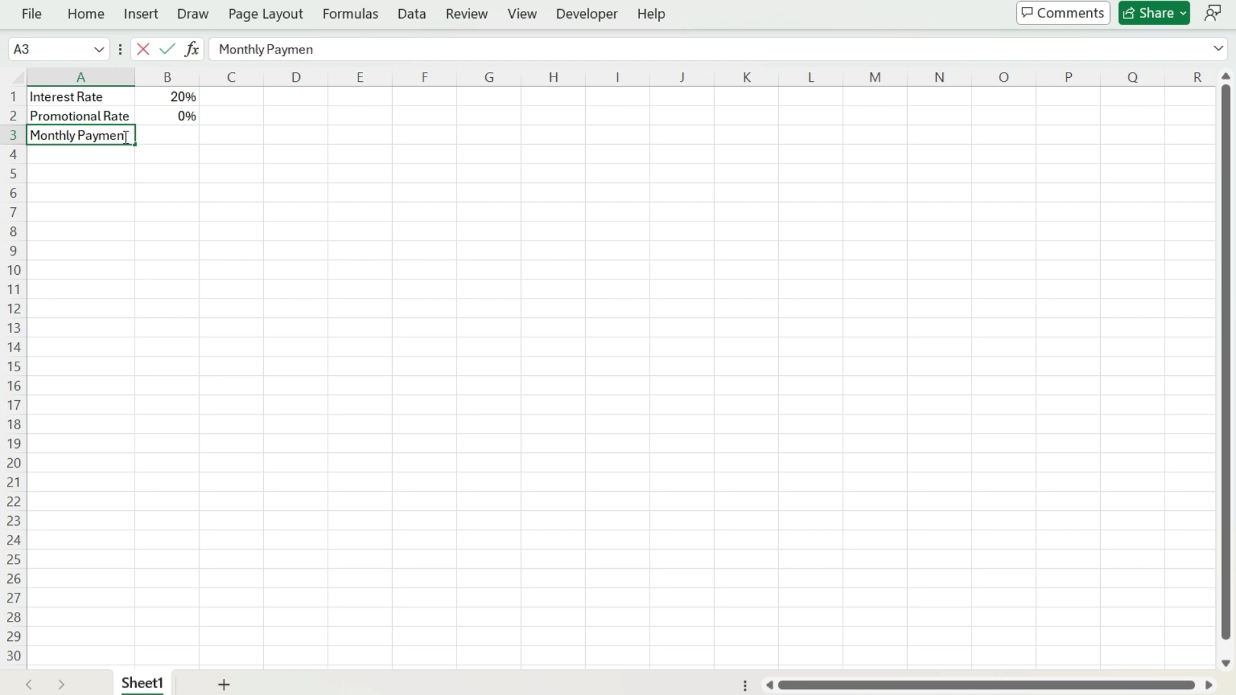
{"action": "type", "text": "t"}
{"action": "key", "text": "Tab"}
{"action": "type", "text": "30"}
{"action": "key", "text": "Return"}
Add the label "Credit Card Balance" in A4 with 1000 in B4, and autofit column A.
{"action": "type", "text": "Credit Card"}
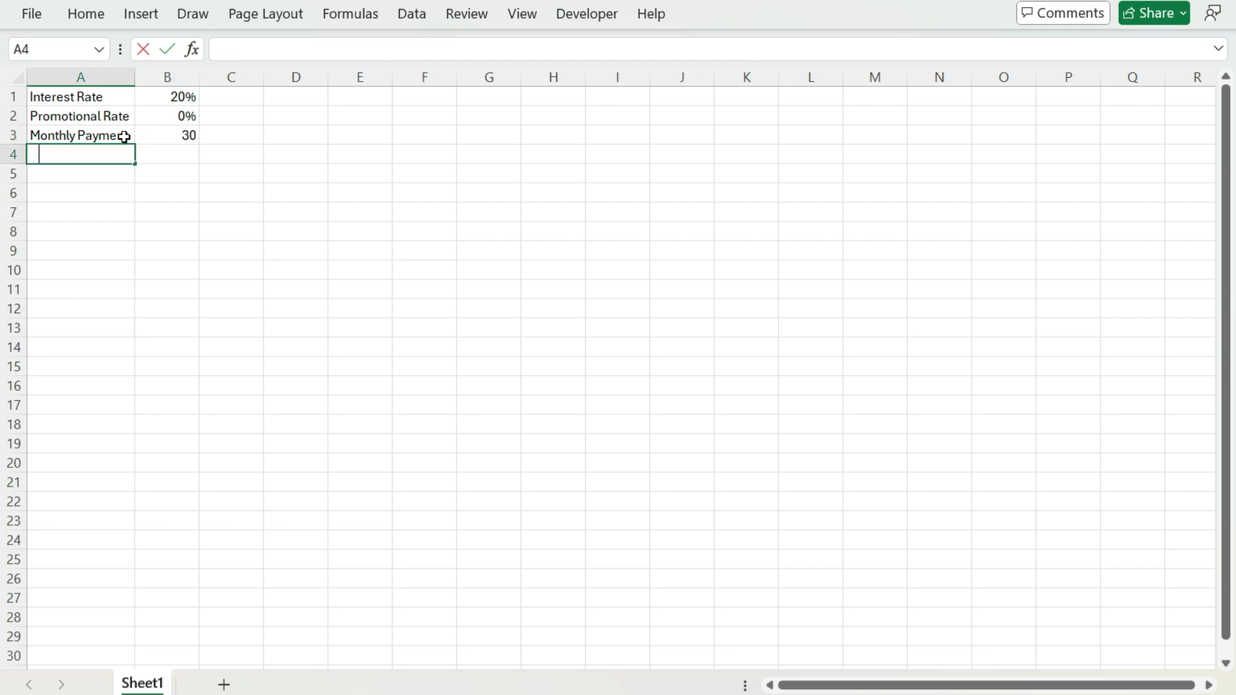
{"action": "type", "text": " Balance"}
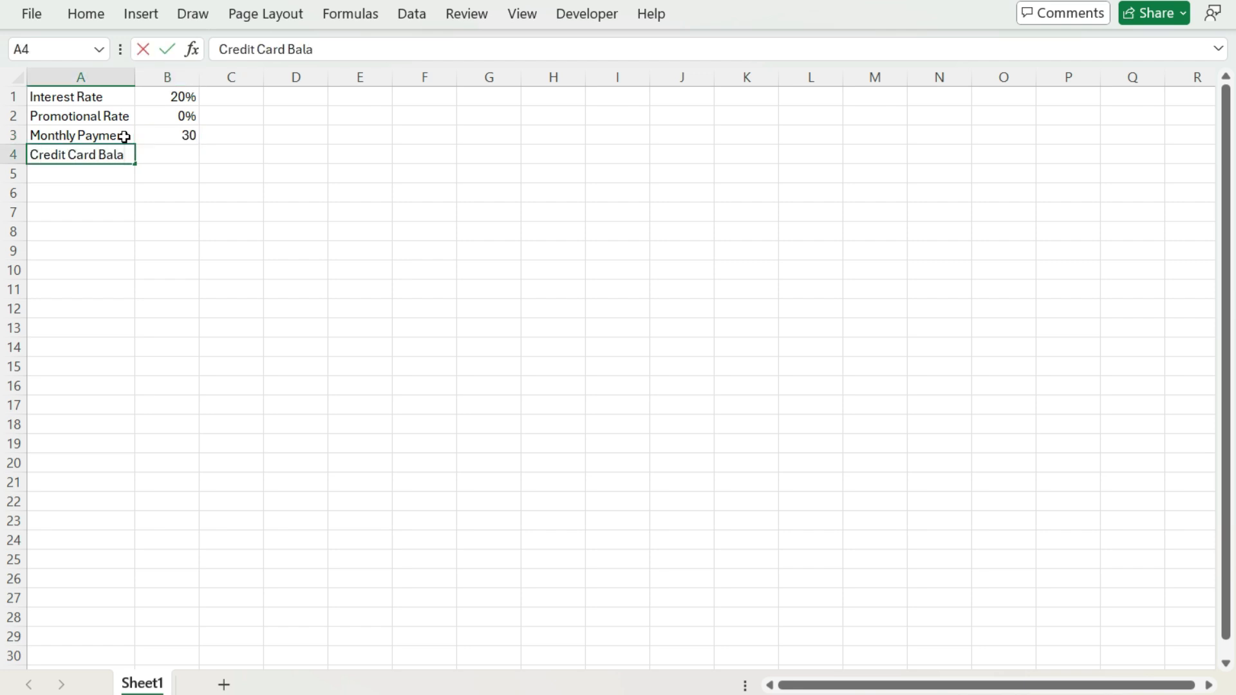
{"action": "key", "text": "Tab"}
{"action": "type", "text": "1000"}
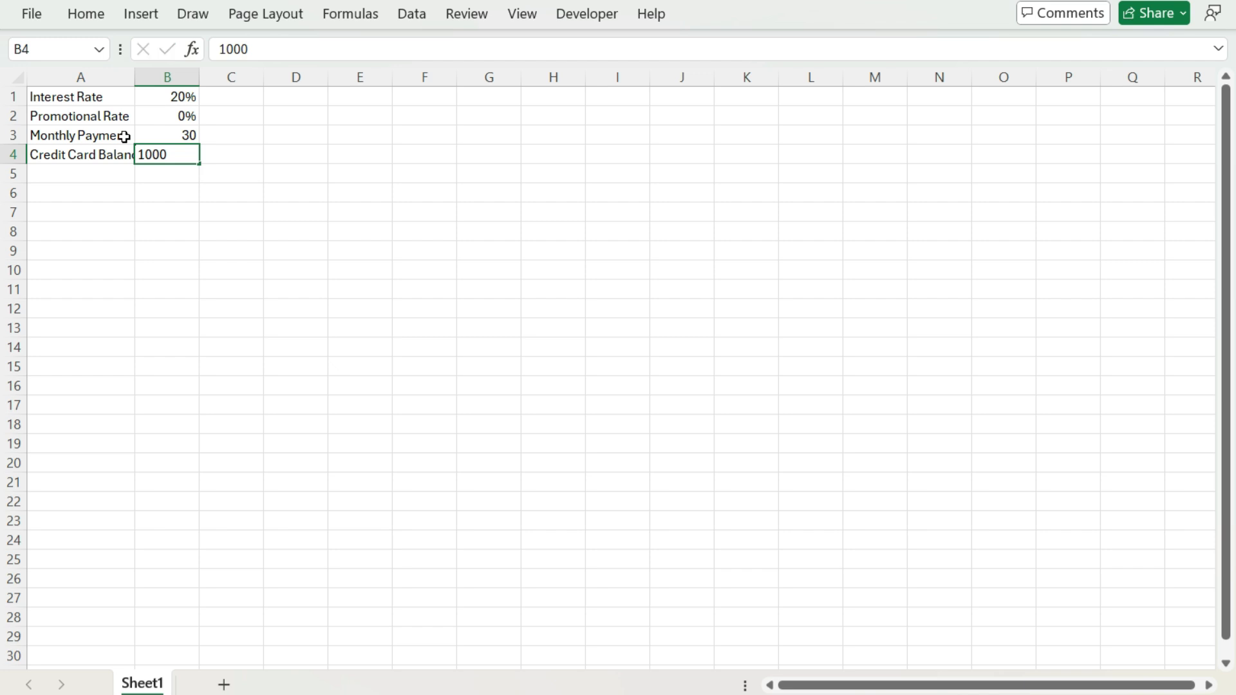
{"action": "key", "text": "Return"}
{"action": "left_click_drag", "start_coordinate": [132, 80], "coordinate": [132, 79]}
{"action": "double_click", "coordinate": [132, 79]}
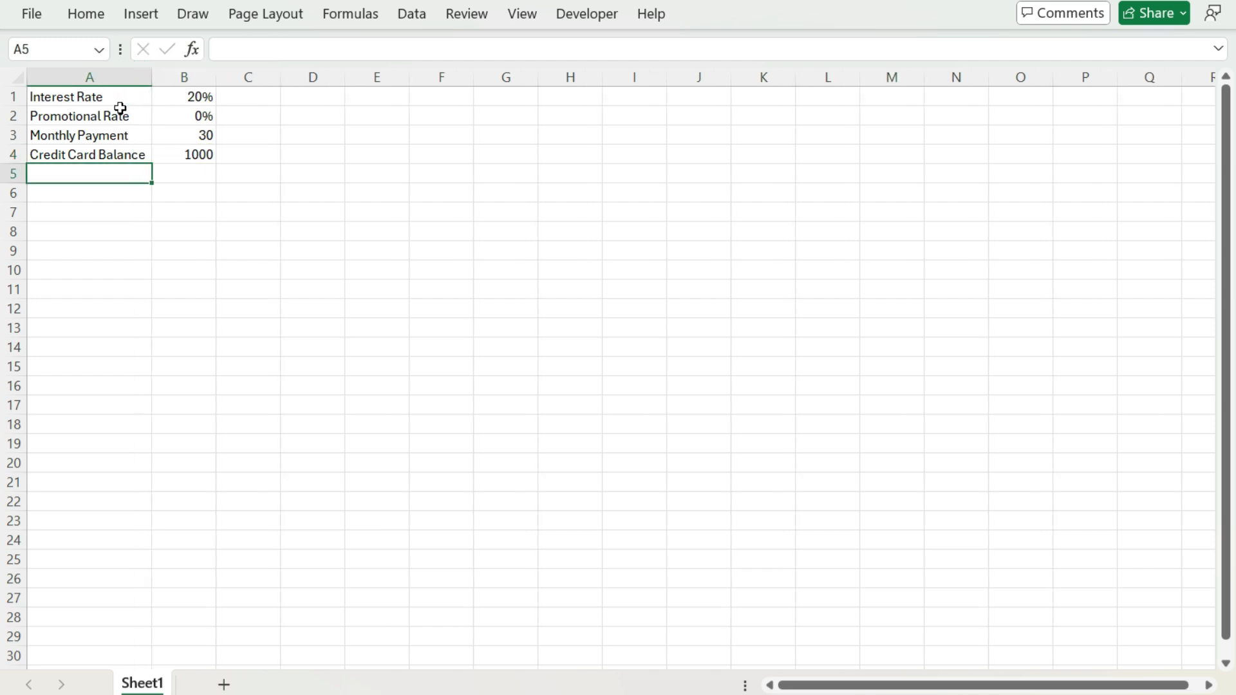
Add the label "Promotional Period (Months)" in A5 with 12 in B5, and autofit column A.
{"action": "type", "text": "Promotional Period (Months)"}
{"action": "key", "text": "Tab"}
{"action": "type", "text": "12"}
{"action": "key", "text": "Return"}
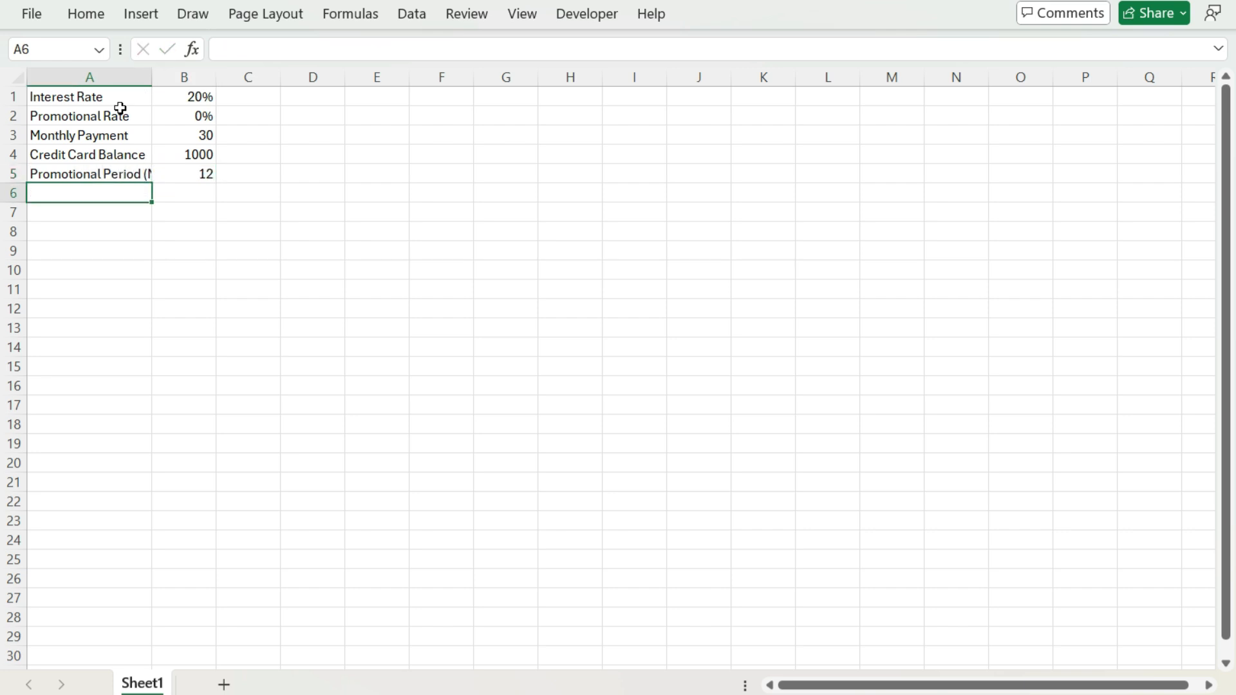
{"action": "double_click", "coordinate": [152, 77]}
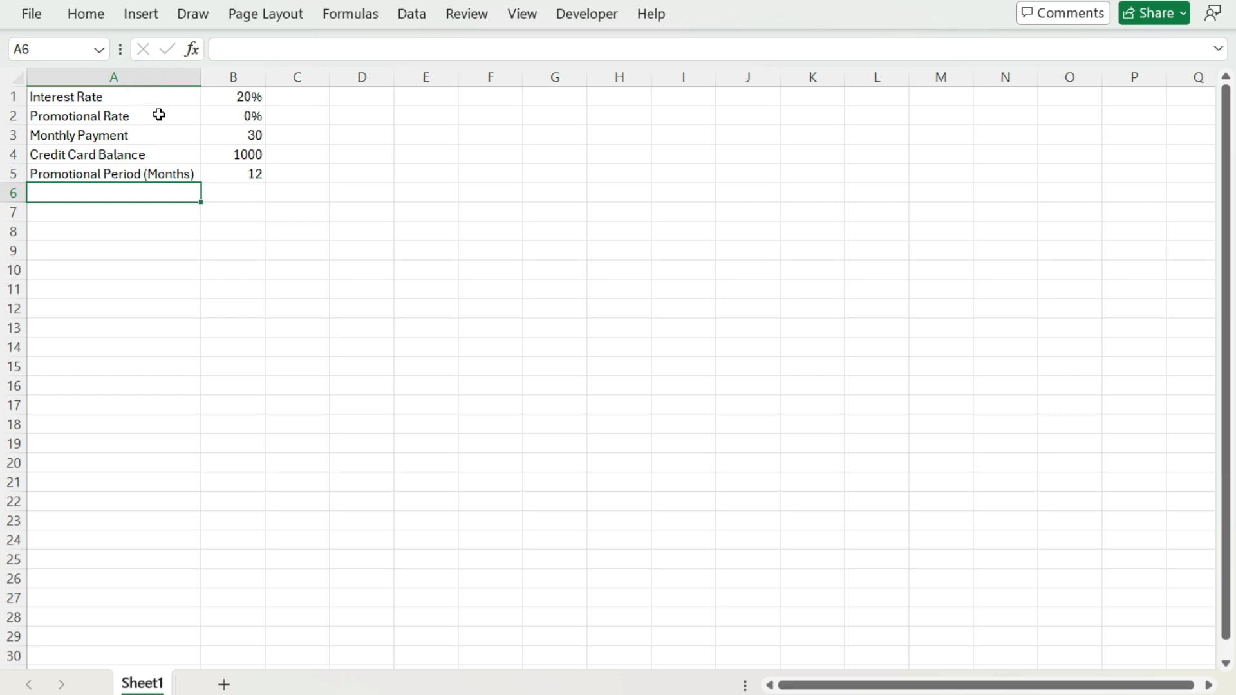
Add the label "Balance Transfer Fee" in A6 with 4% in B6.
{"action": "type", "text": "Balance Tr"}
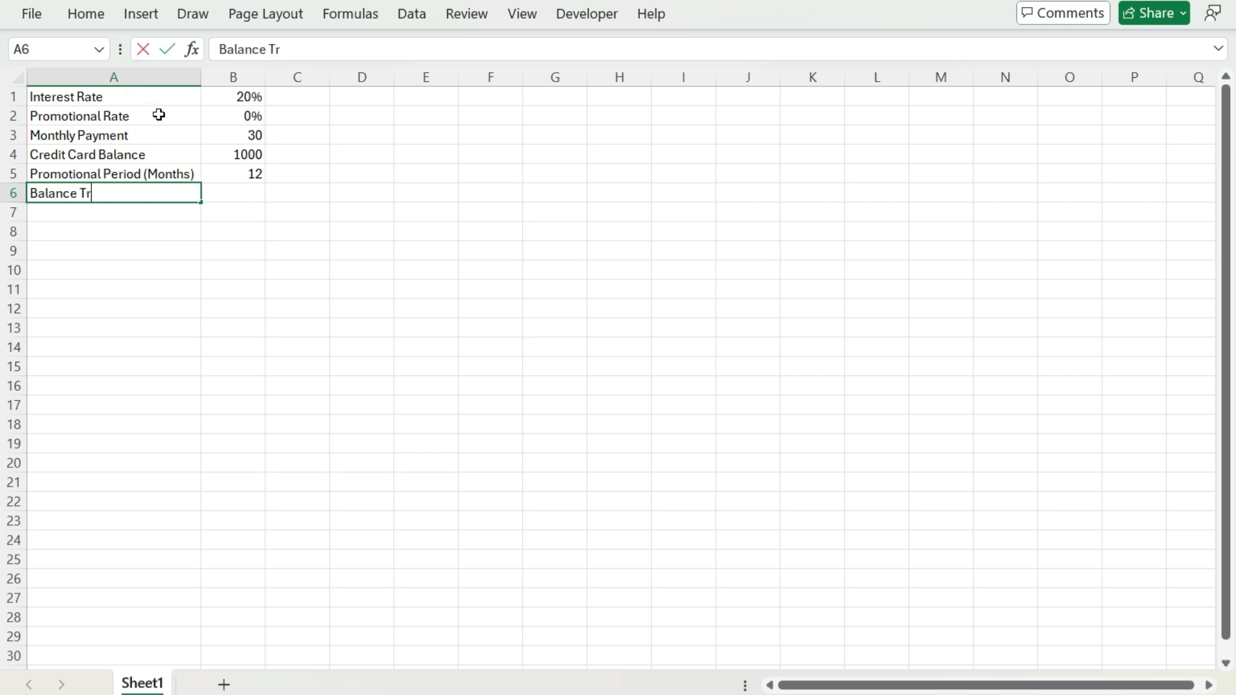
{"action": "type", "text": "ansfer Fee"}
{"action": "key", "text": "Tab"}
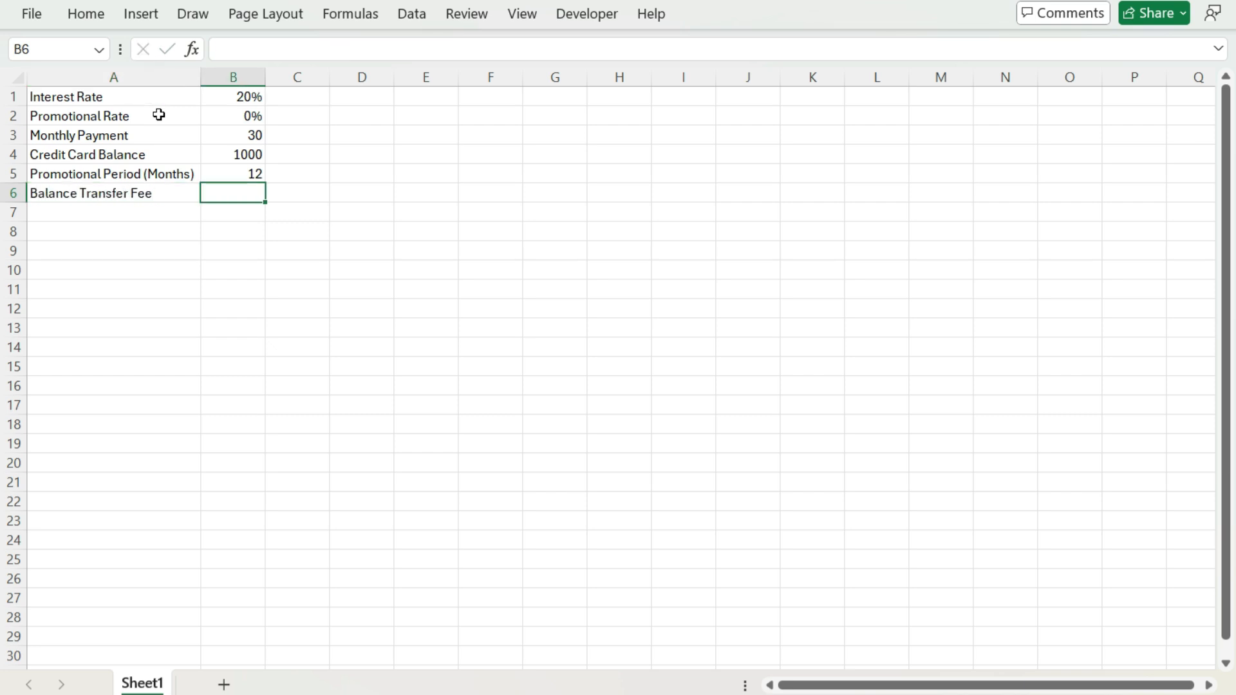
{"action": "type", "text": "4%"}
{"action": "key", "text": "Return"}
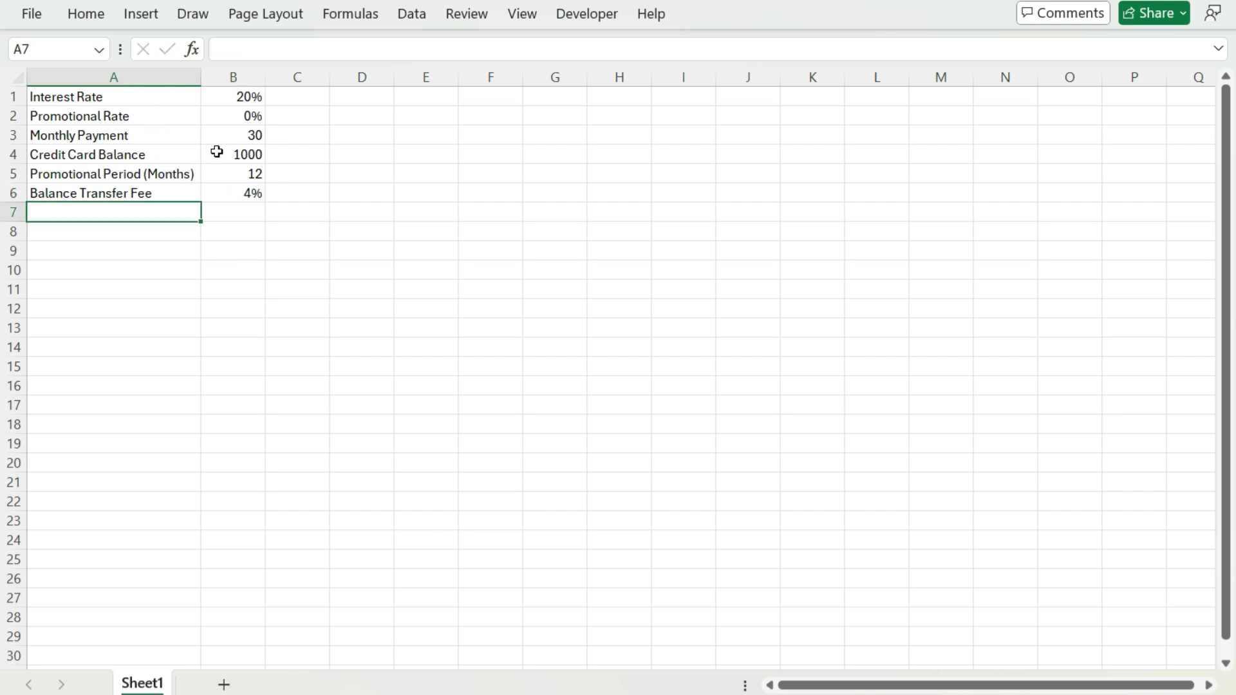
Format the input cells B1:B6 with a yellow fill and borders around every cell.
{"action": "left_click", "coordinate": [245, 101]}
{"action": "left_click_drag", "start_coordinate": [239, 125], "coordinate": [240, 199]}
{"action": "left_click", "coordinate": [87, 14]}
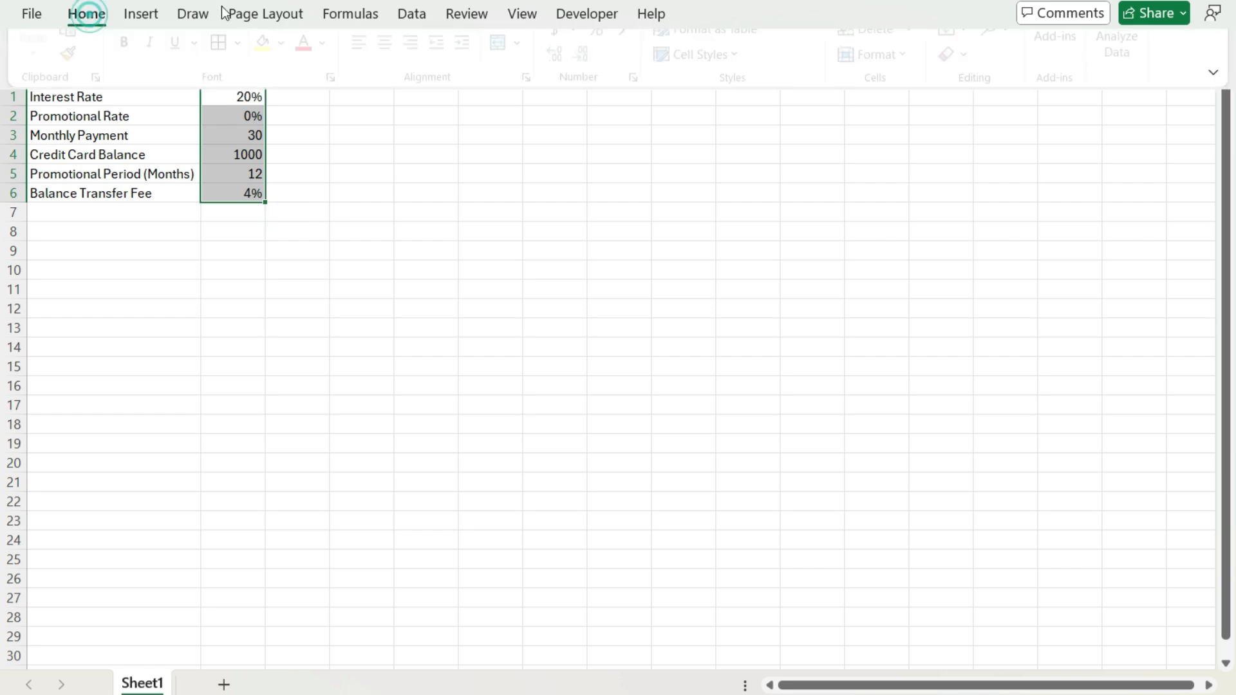
{"action": "left_click", "coordinate": [269, 84]}
{"action": "left_click", "coordinate": [227, 84]}
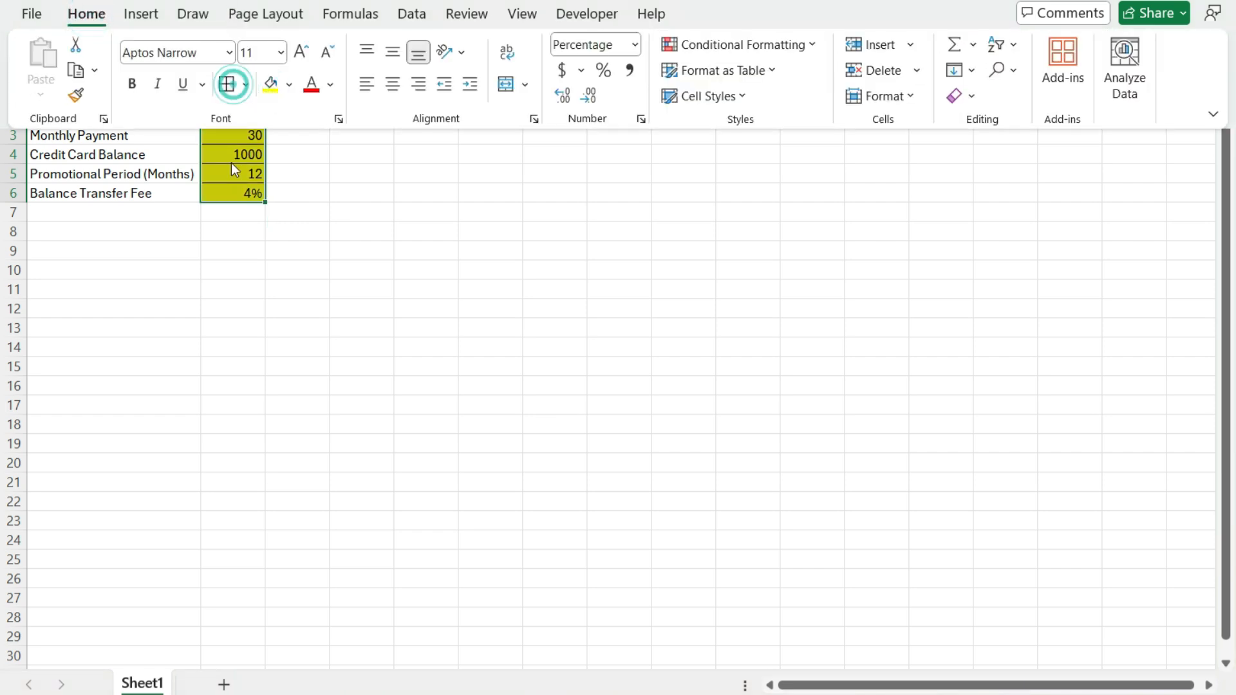
{"action": "left_click", "coordinate": [231, 162]}
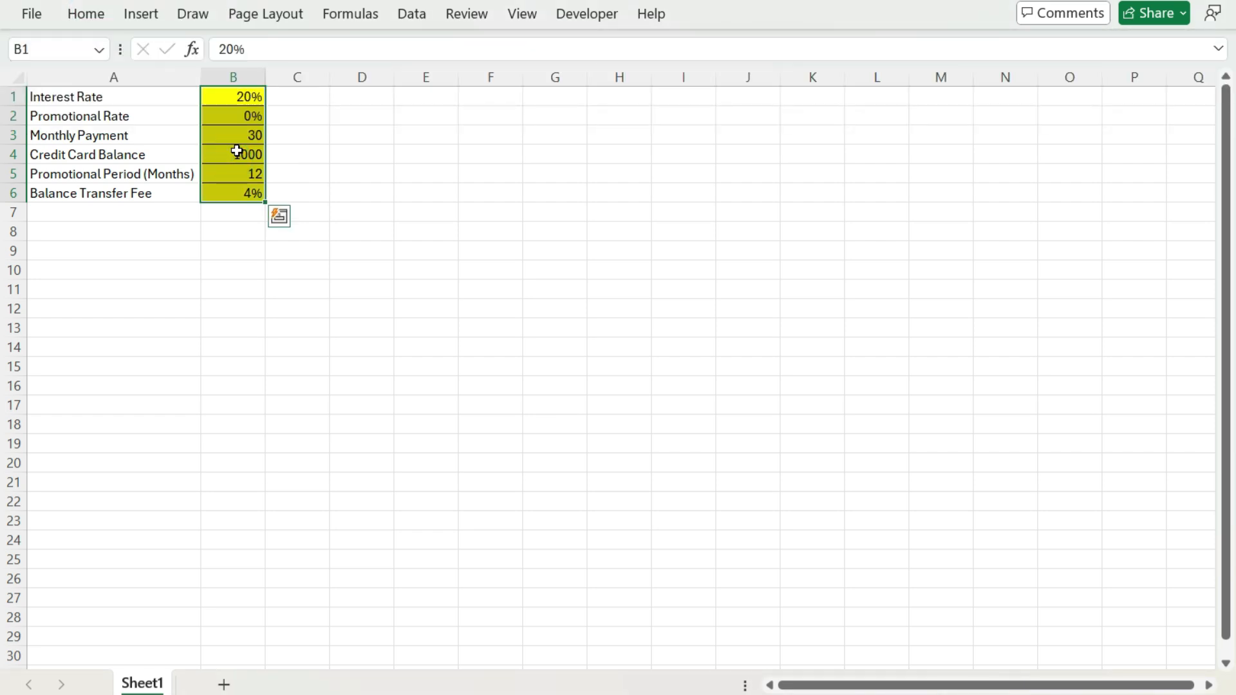
Apply the dollar accounting number format to the monthly payment and credit card balance in B3:B4.
{"action": "left_click_drag", "start_coordinate": [235, 133], "coordinate": [243, 152]}
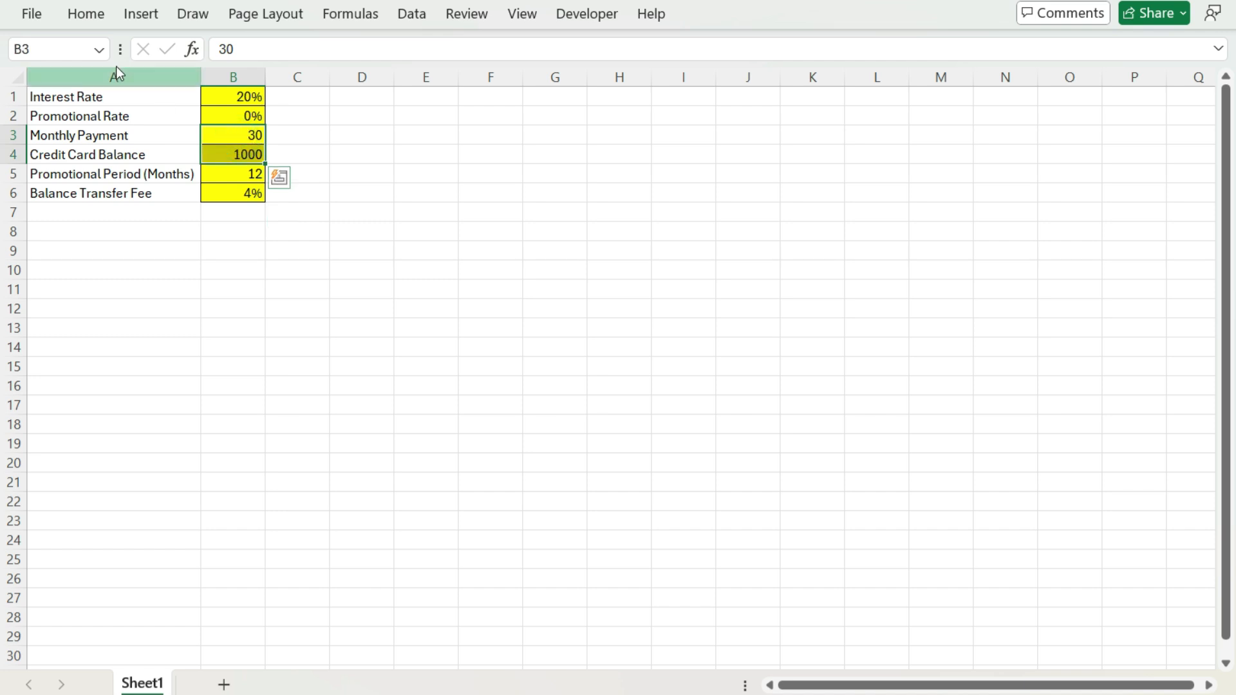
{"action": "left_click", "coordinate": [86, 13]}
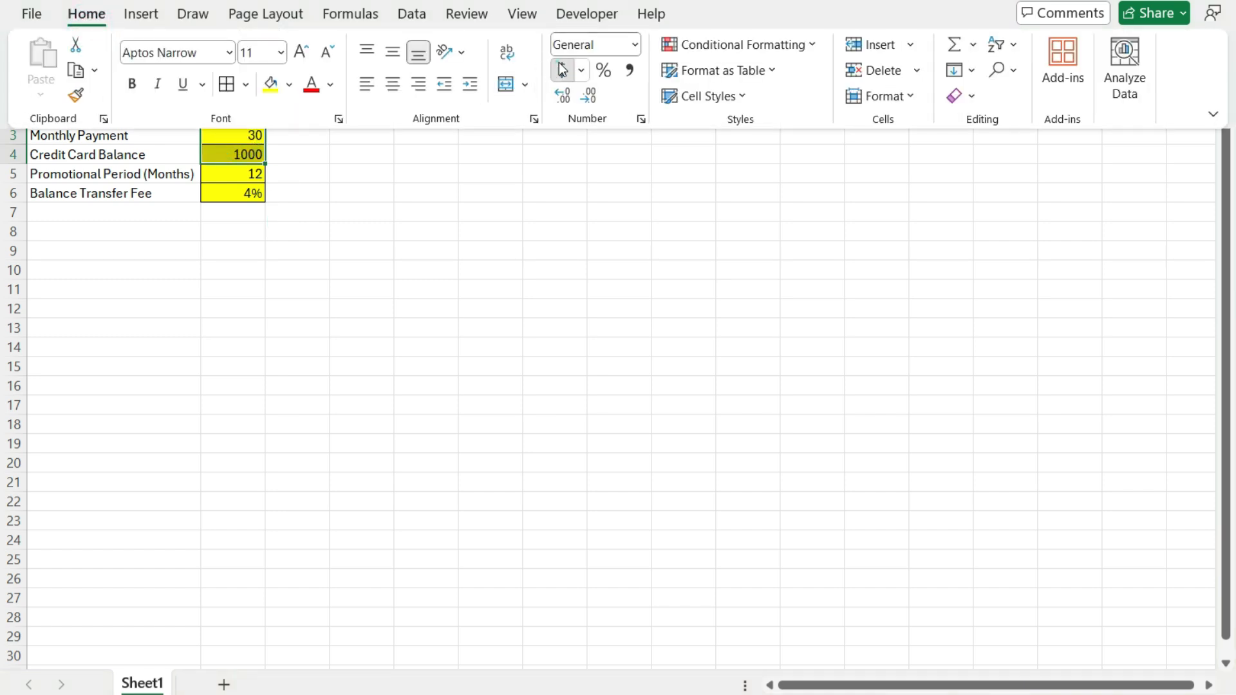
{"action": "left_click", "coordinate": [562, 68]}
{"action": "left_click", "coordinate": [114, 245]}
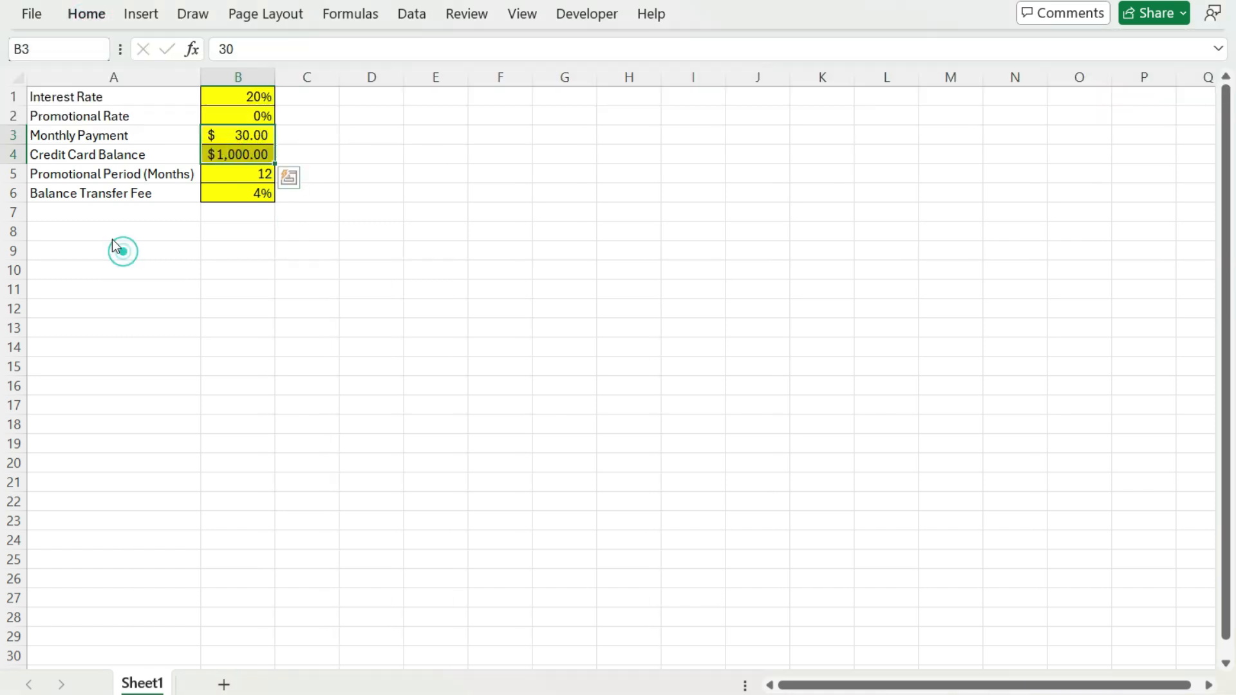
Enter the label "Current Rate" in A8, leaving a blank row below the inputs.
{"action": "left_click", "coordinate": [107, 234]}
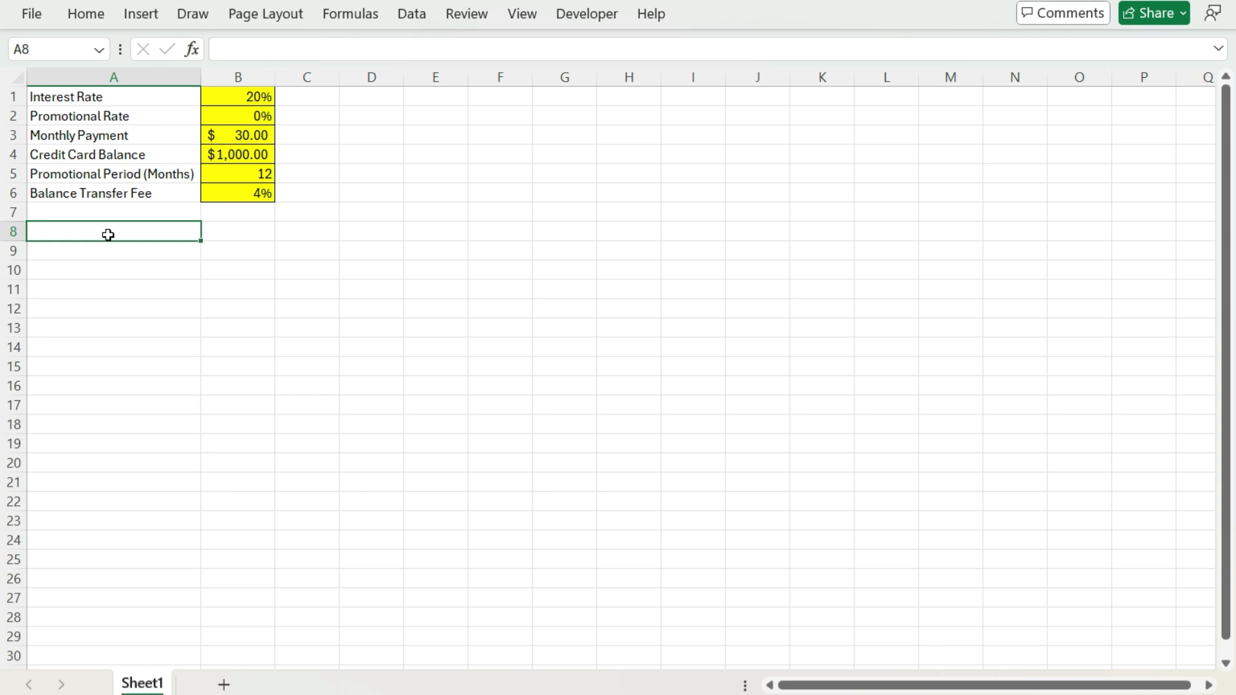
{"action": "type", "text": "Current Rate"}
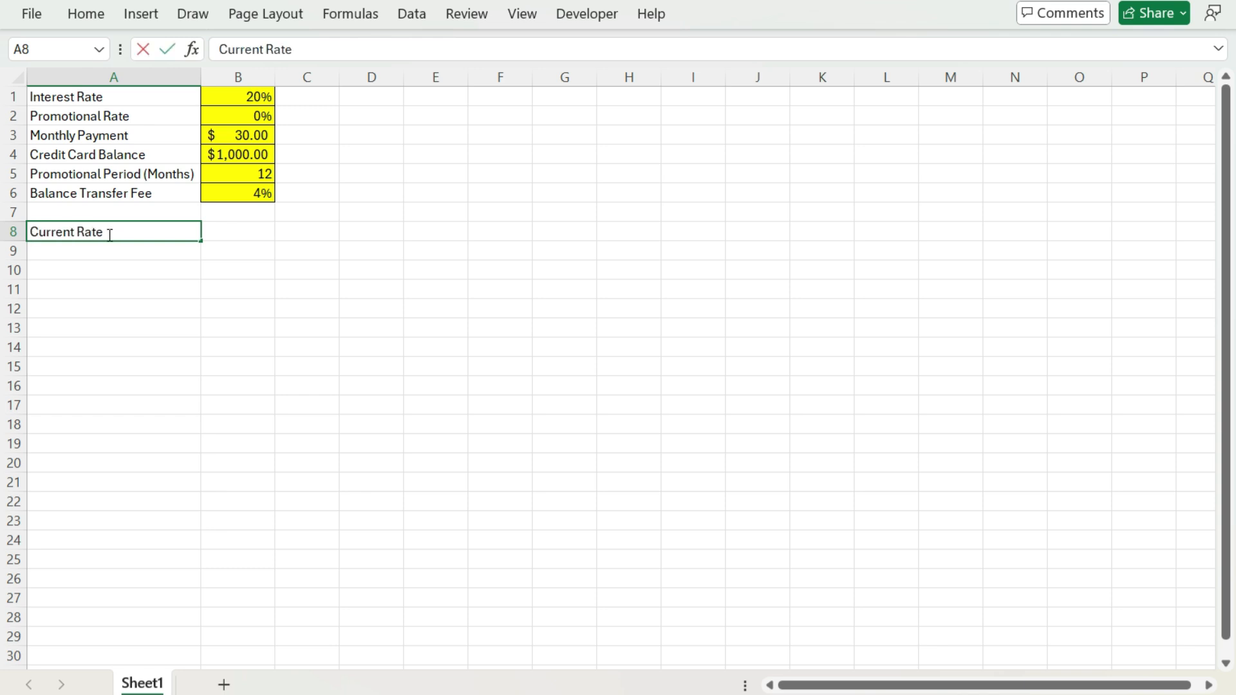
{"action": "key", "text": "Tab"}
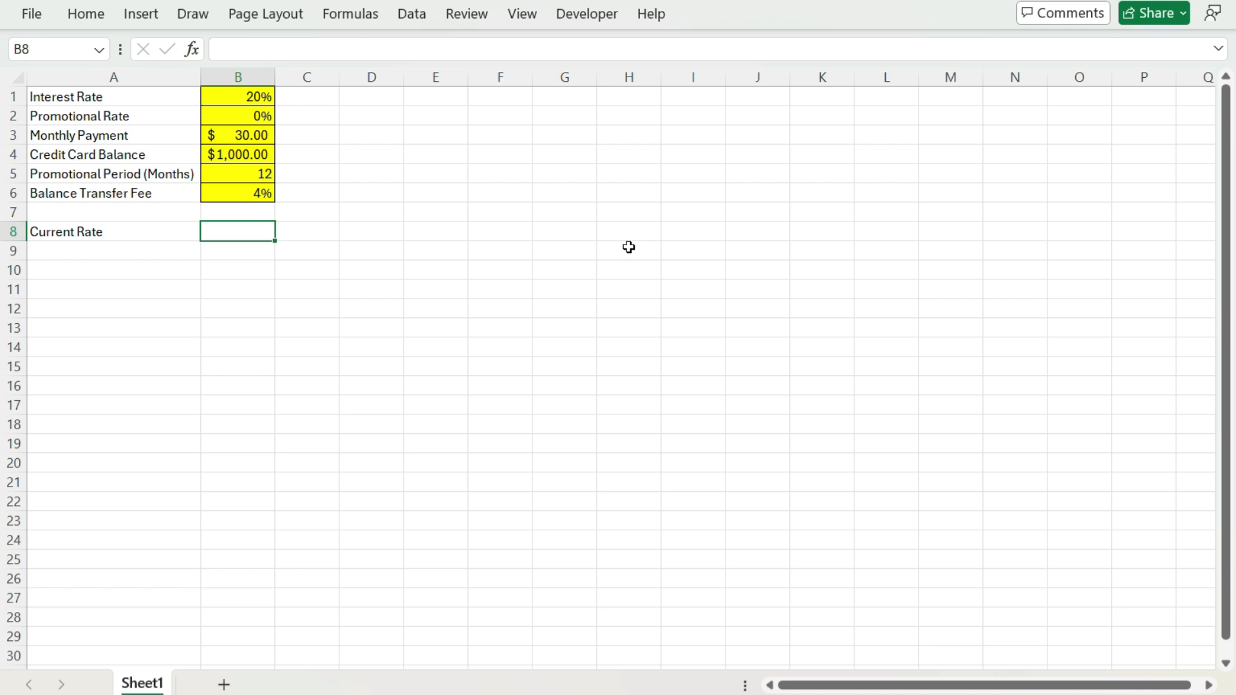
Calculate the ending balance at the current rate in B8 with =FV(B1/12,B5,B3,-B4).
{"action": "type", "text": "=fv"}
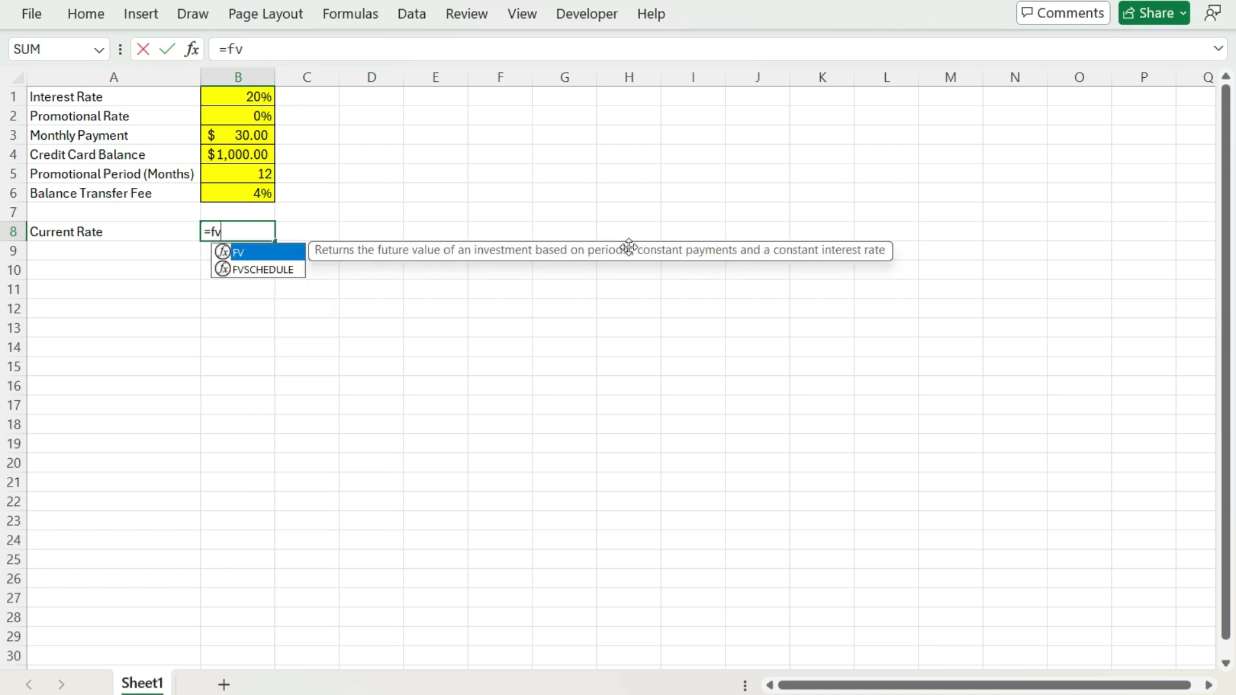
{"action": "key", "text": "Tab"}
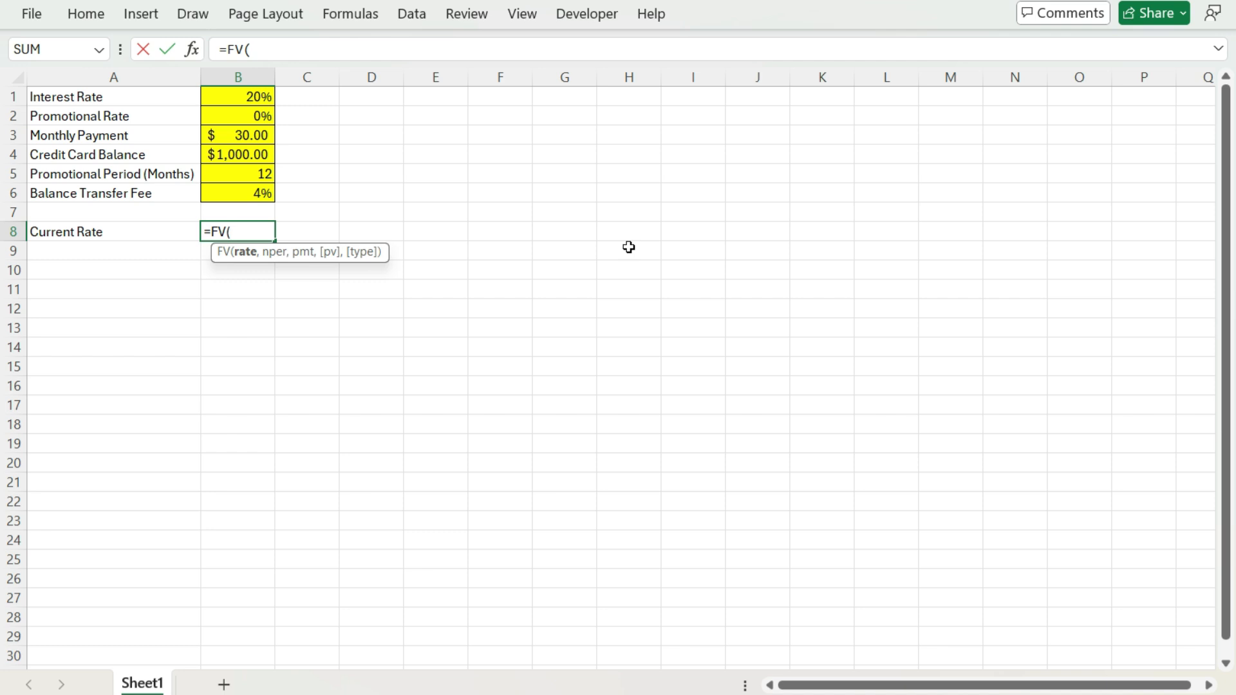
{"action": "left_click", "coordinate": [261, 99]}
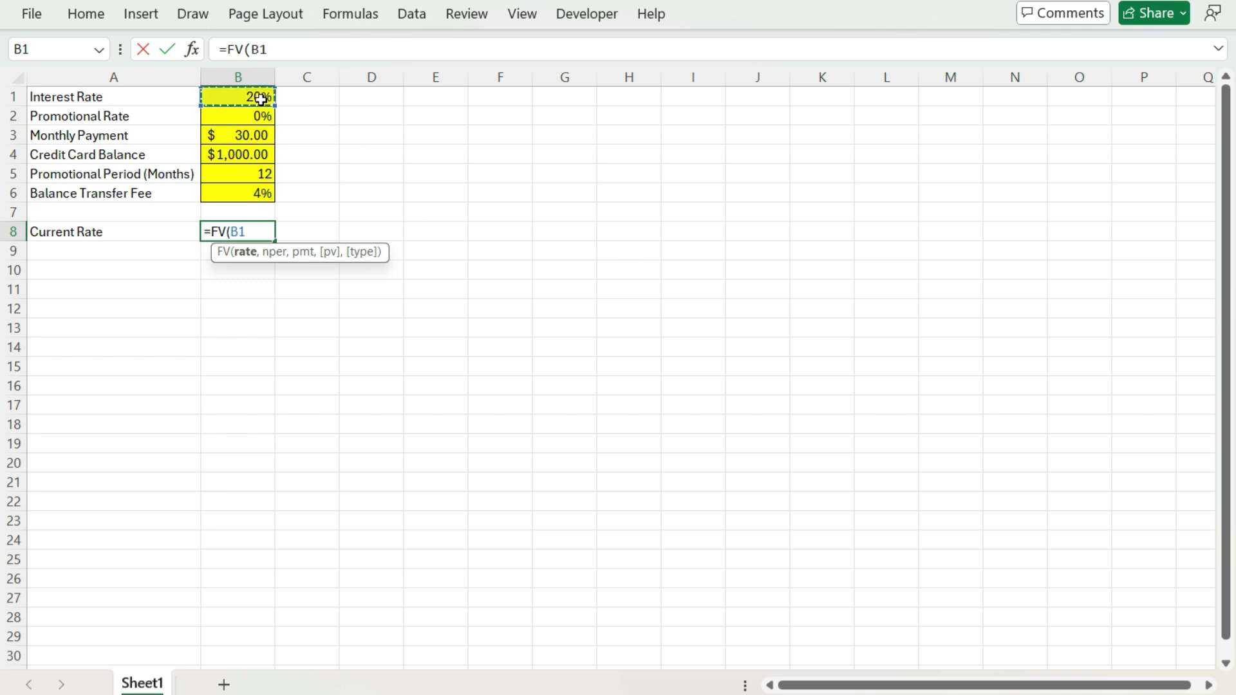
{"action": "type", "text": "/12"}
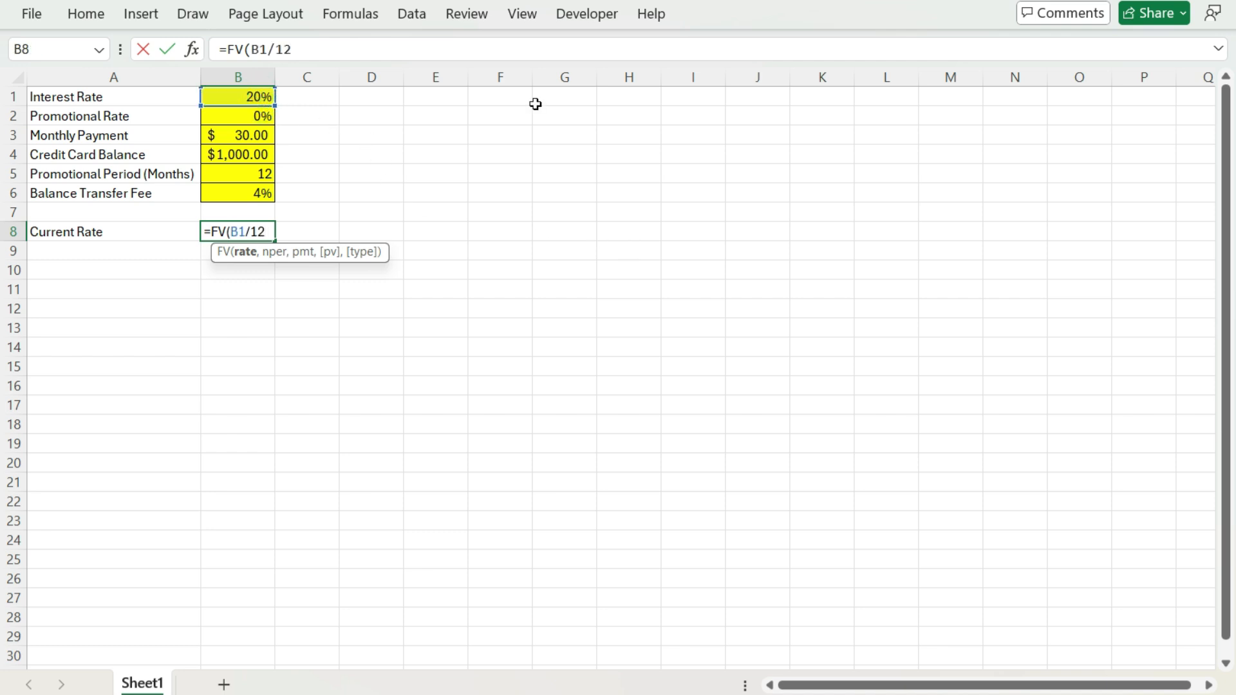
{"action": "type", "text": ","}
{"action": "left_click", "coordinate": [277, 178]}
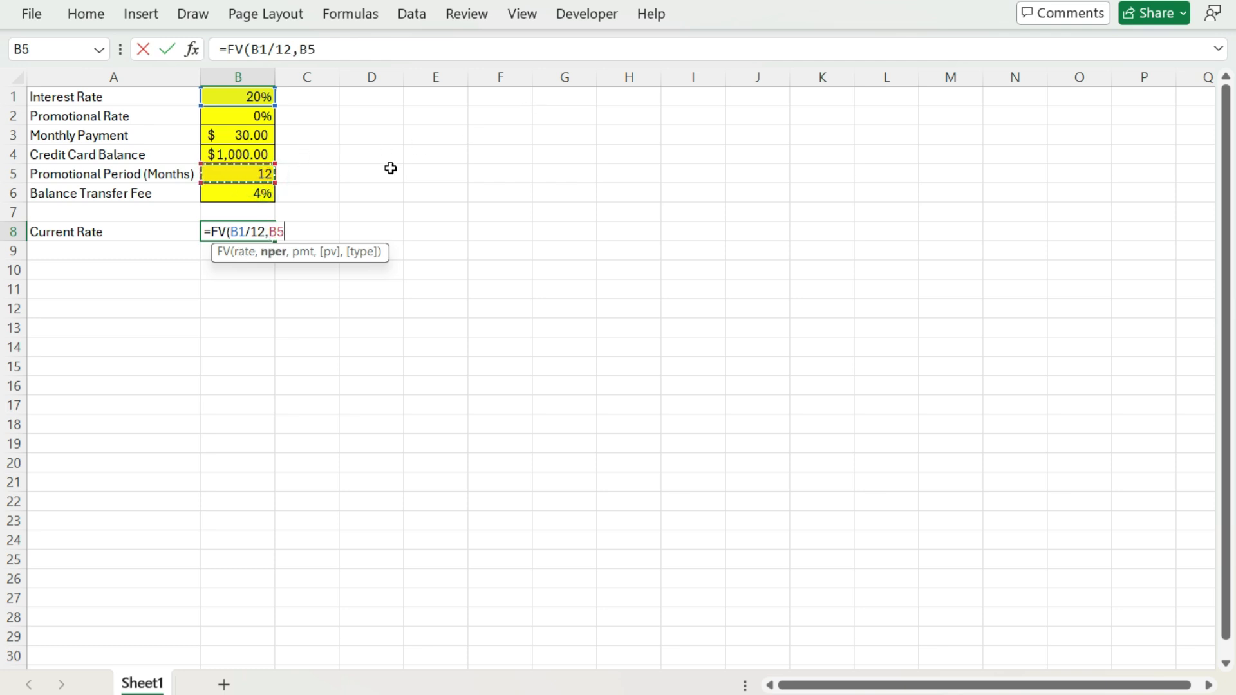
{"action": "type", "text": ","}
{"action": "left_click", "coordinate": [250, 137]}
{"action": "type", "text": ","}
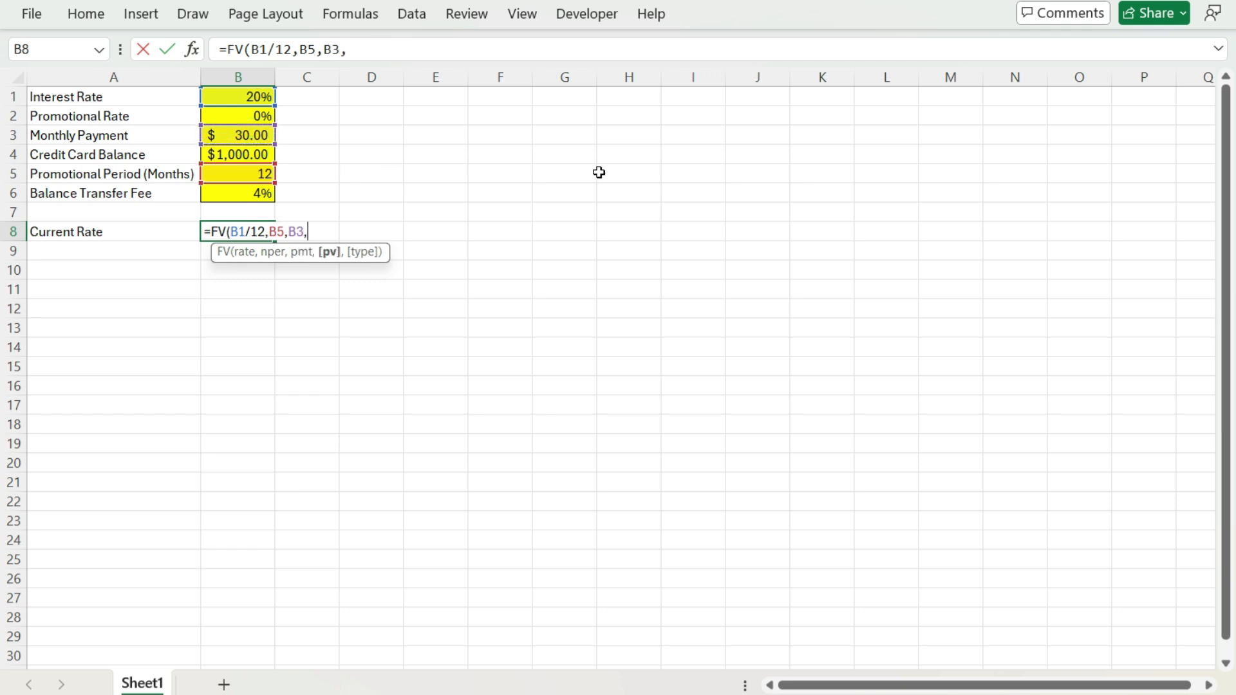
{"action": "left_click", "coordinate": [249, 153]}
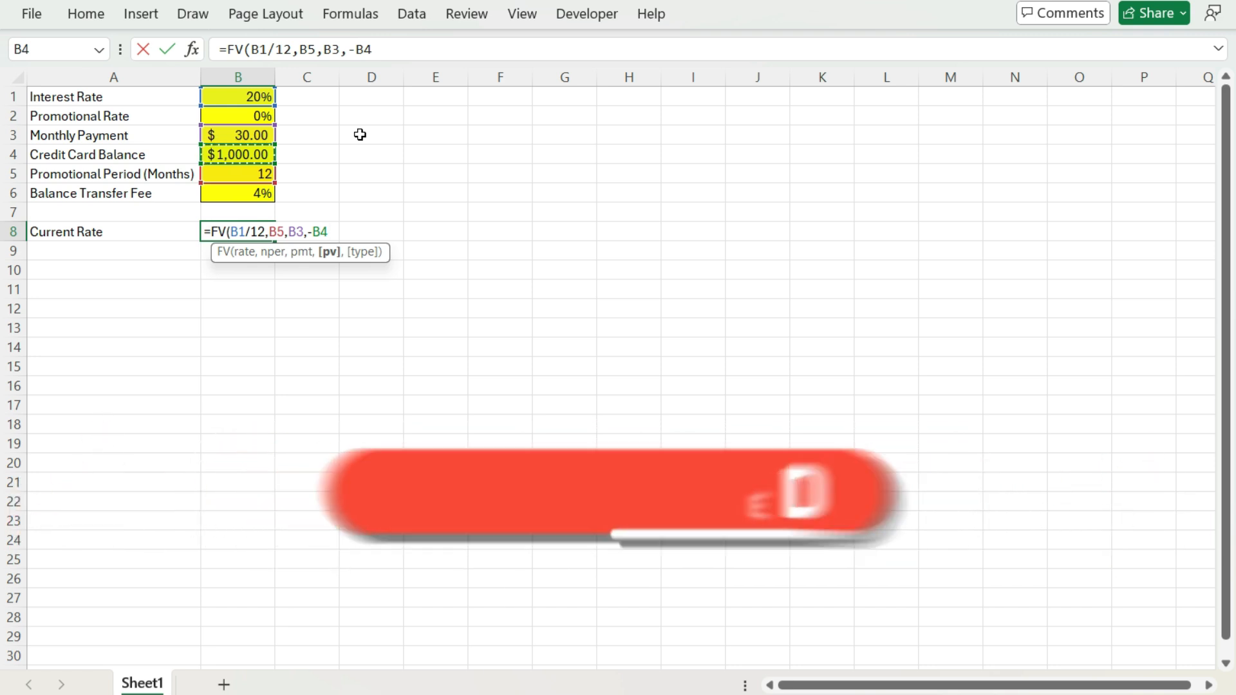
{"action": "type", "text": ","}
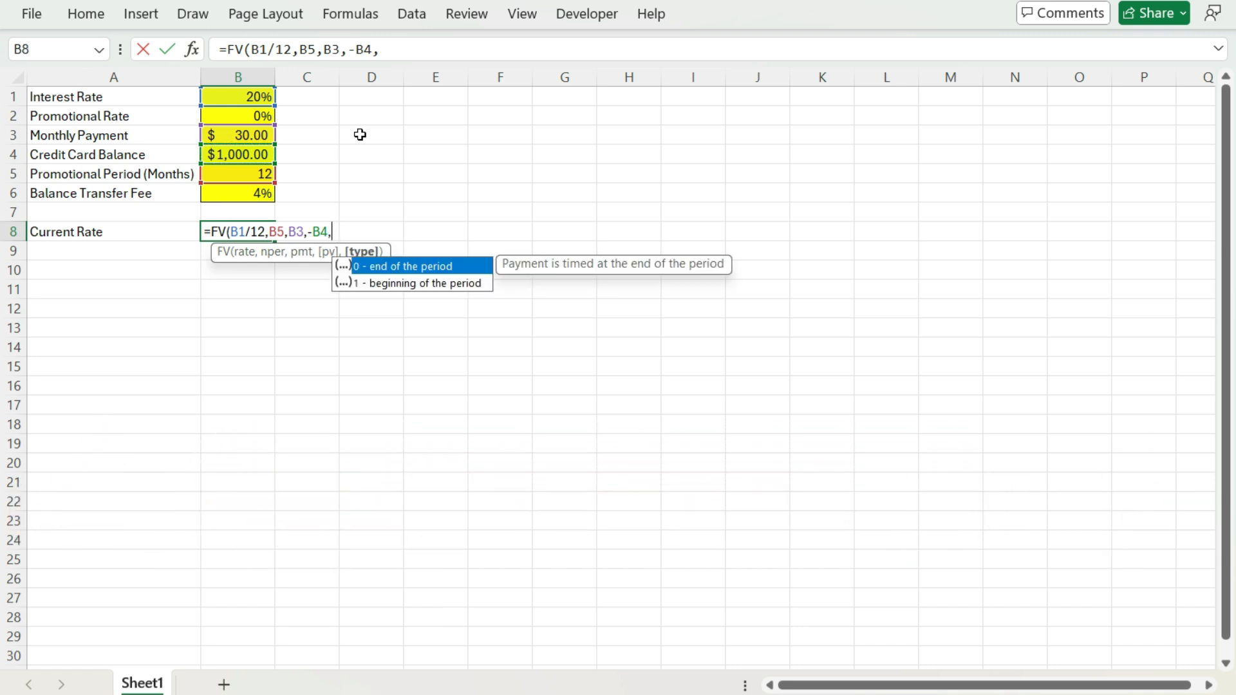
{"action": "key", "text": "BackSpace"}
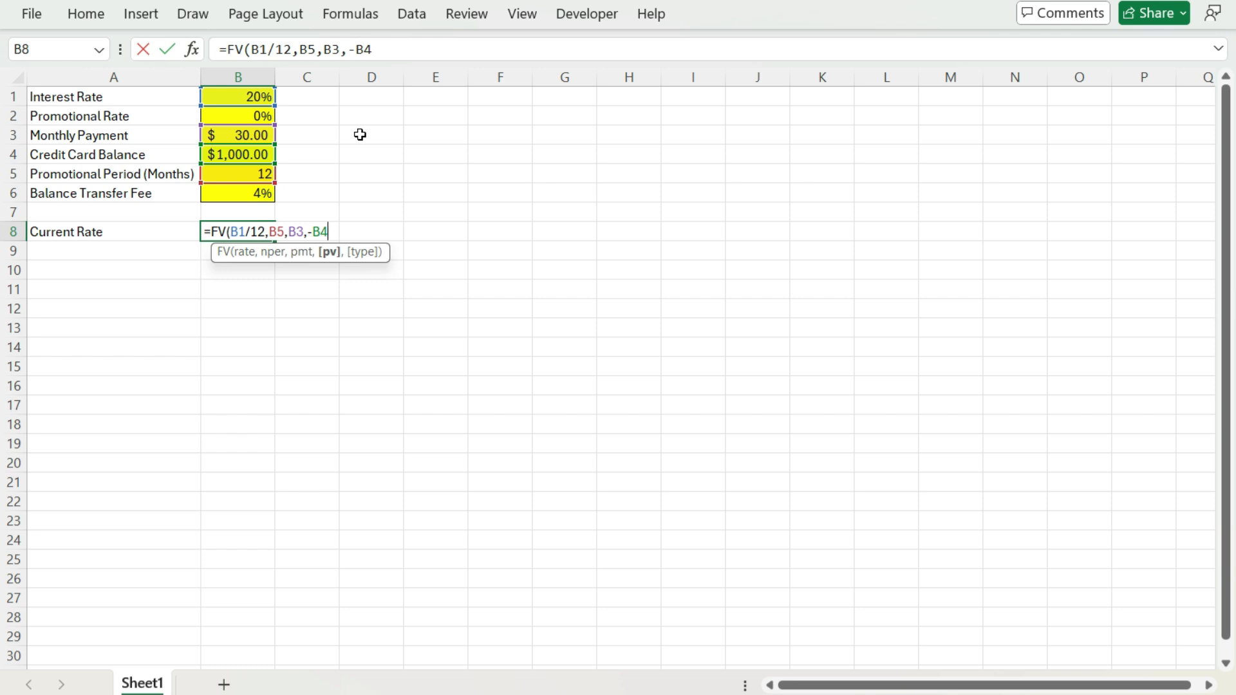
{"action": "type", "text": ")"}
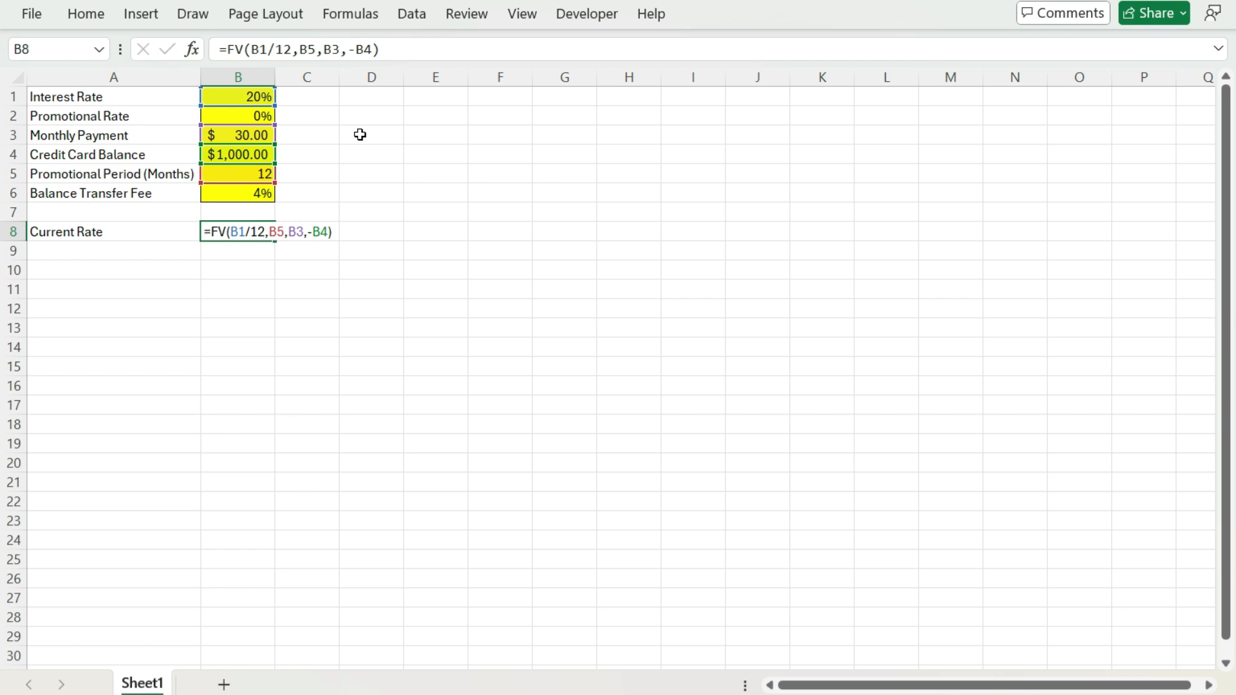
{"action": "key", "text": "Return"}
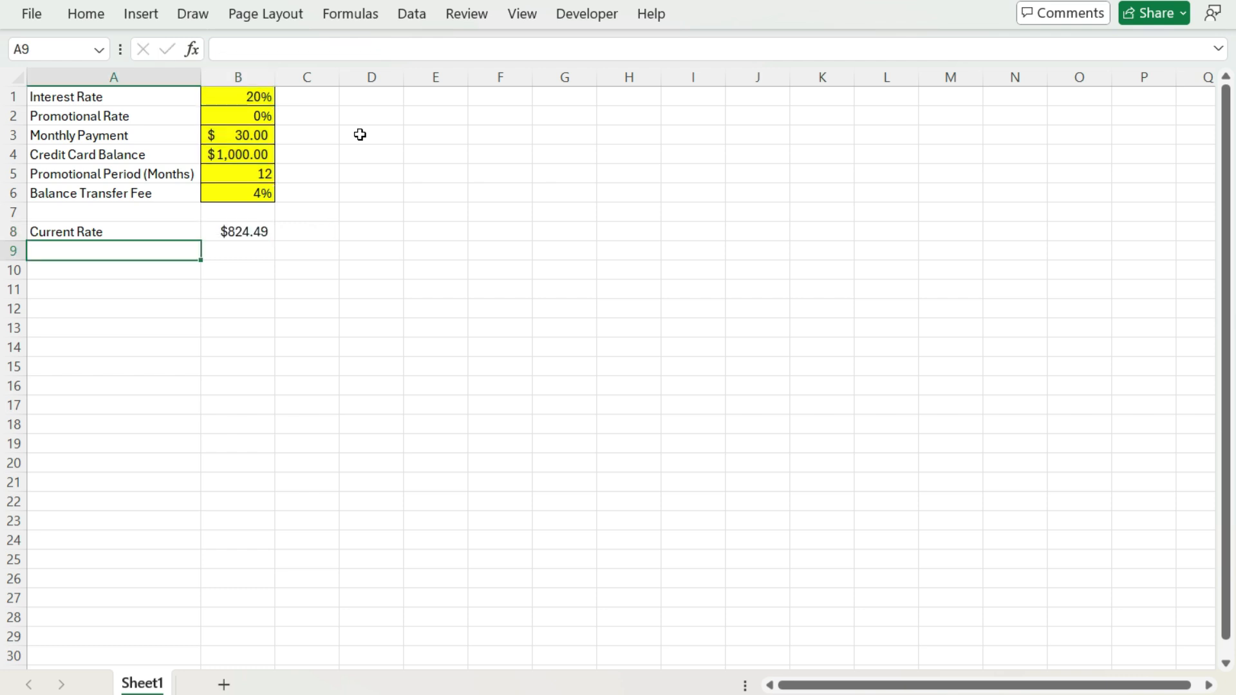
Add the label "Promotional Rate" in A9 and copy the B8 formula text unchanged into B9.
{"action": "type", "text": "Promotional Rate"}
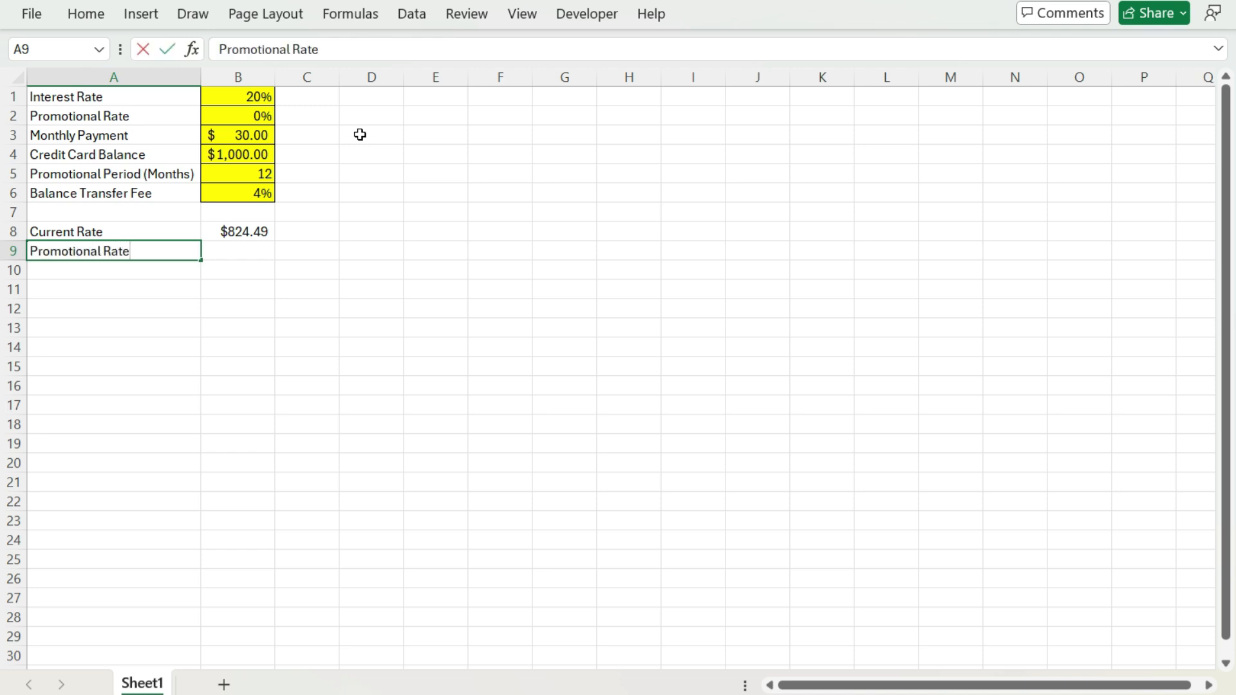
{"action": "key", "text": "Tab"}
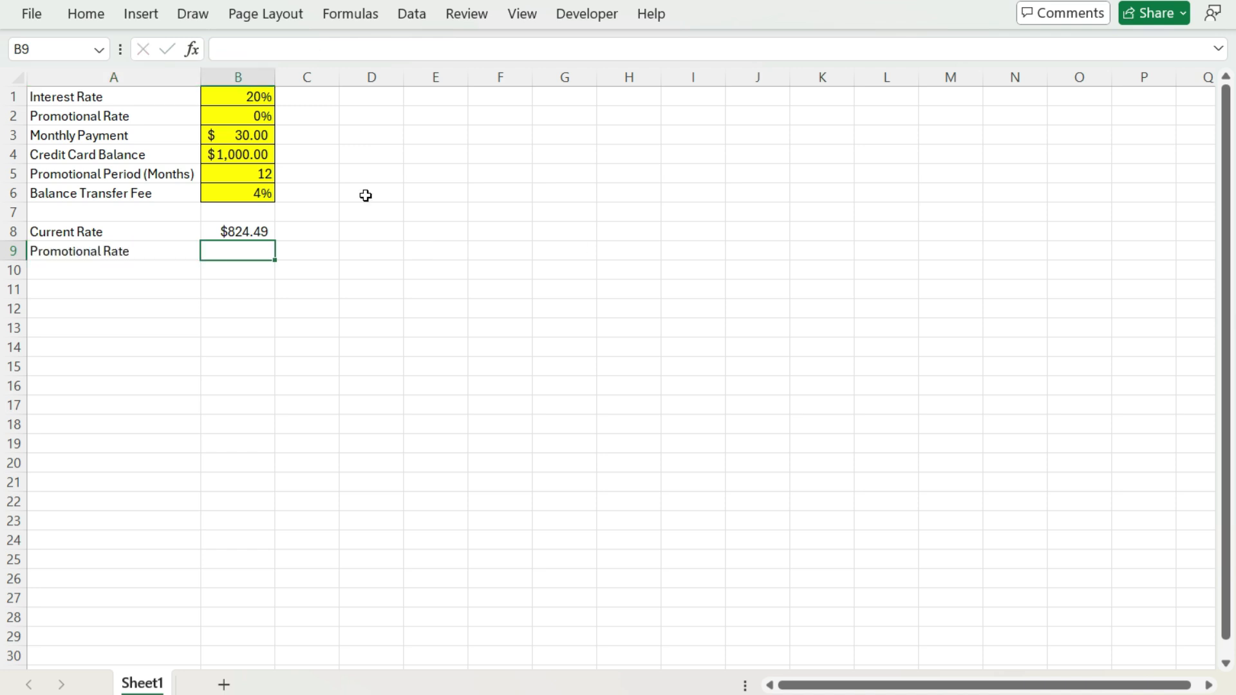
{"action": "left_click", "coordinate": [271, 232]}
{"action": "triple_click", "coordinate": [413, 50]}
{"action": "key", "text": "ctrl+c"}
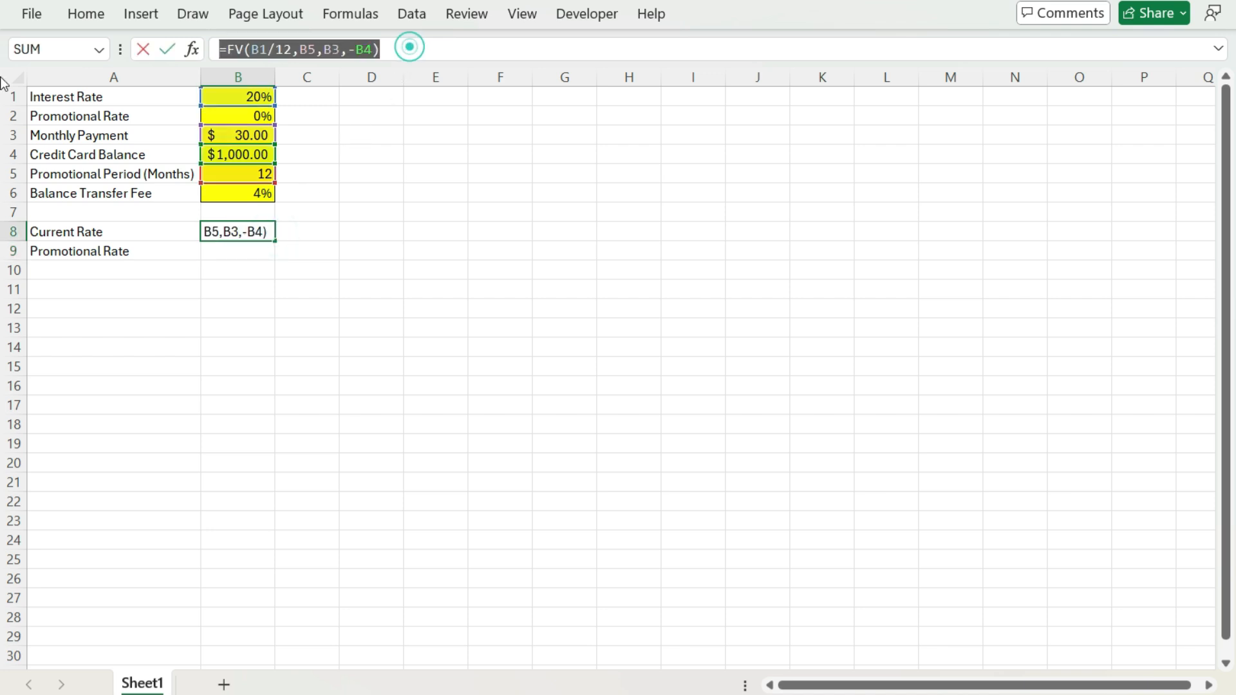
{"action": "key", "text": "Escape"}
{"action": "left_click", "coordinate": [220, 258]}
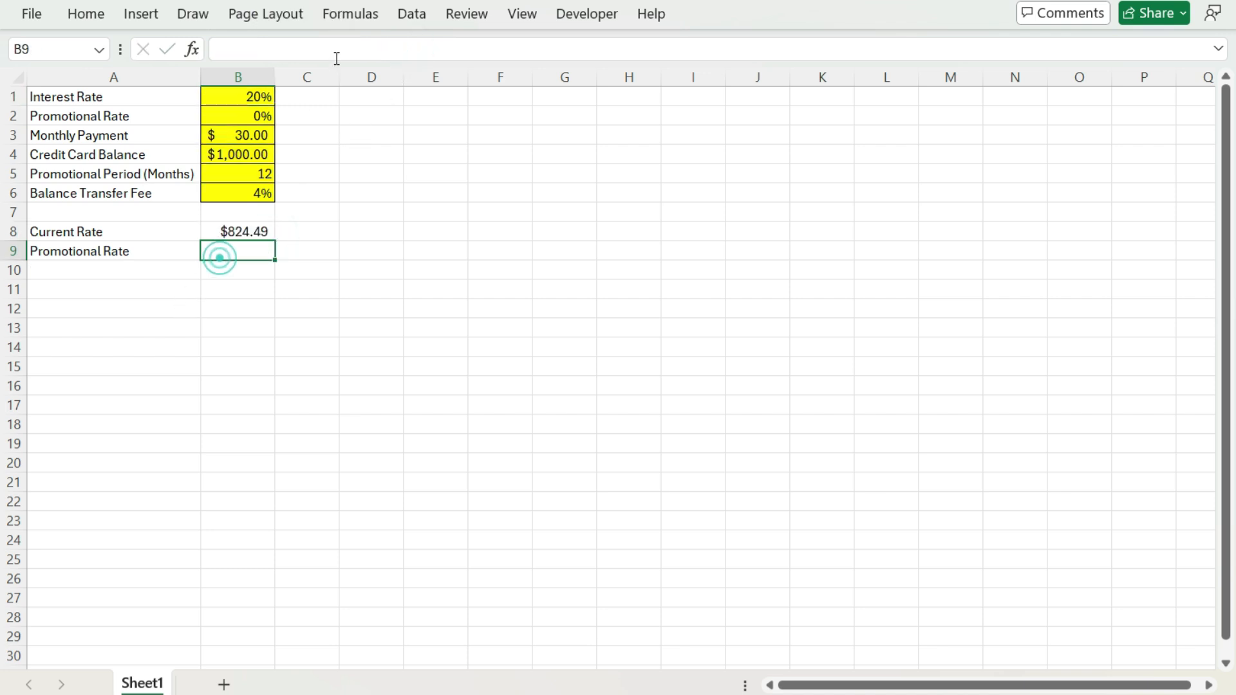
{"action": "left_click", "coordinate": [335, 51]}
{"action": "key", "text": "ctrl+v"}
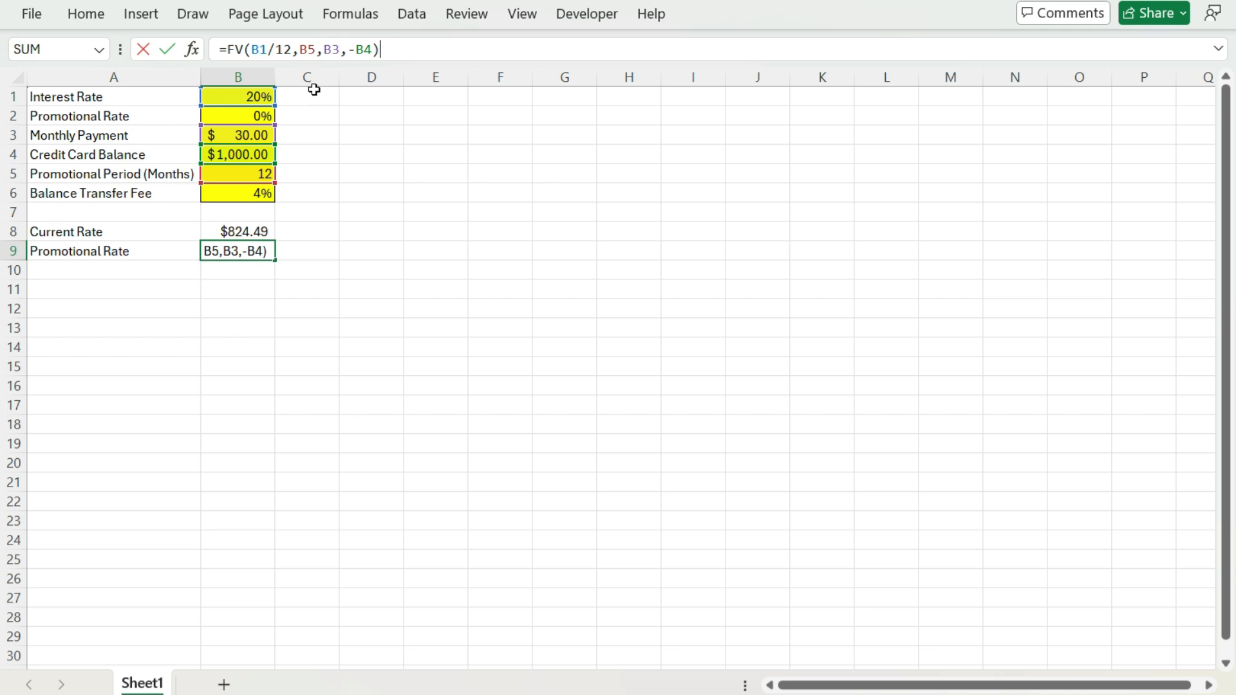
{"action": "left_click", "coordinate": [243, 97]}
{"action": "left_click", "coordinate": [227, 260]}
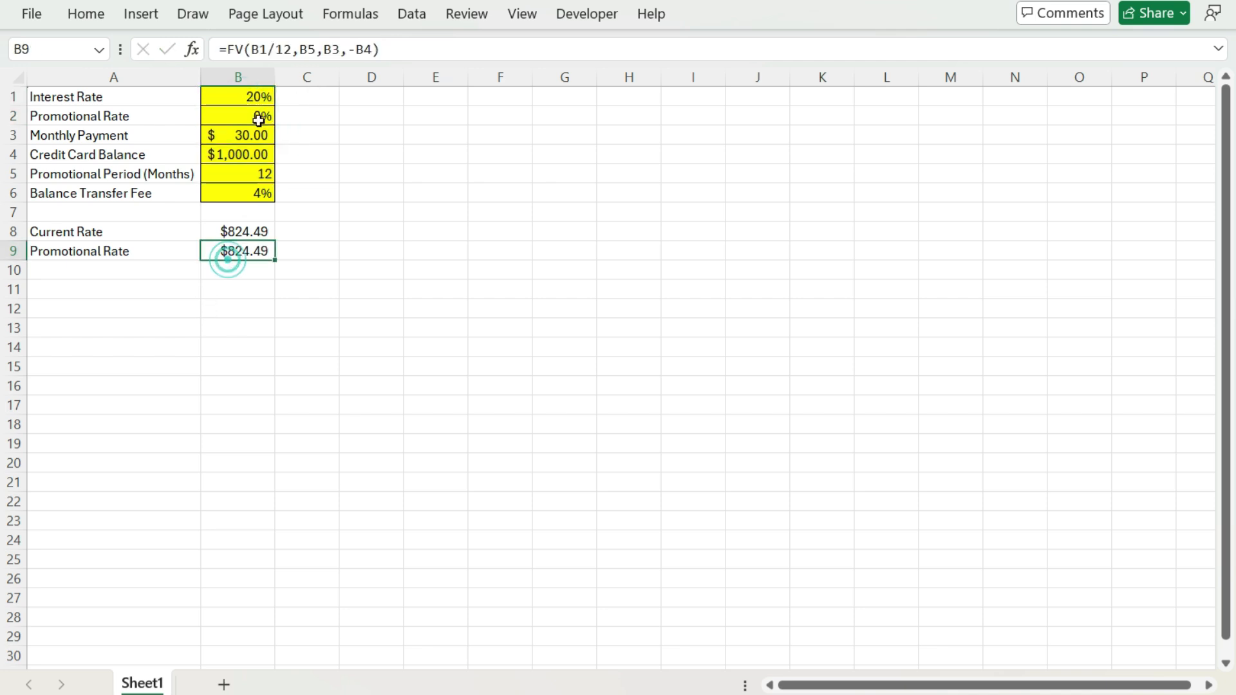
Change the rate reference in the B9 formula from the interest rate to the promotional rate in B2.
{"action": "left_click", "coordinate": [275, 49]}
{"action": "left_click_drag", "start_coordinate": [243, 104], "coordinate": [242, 119]}
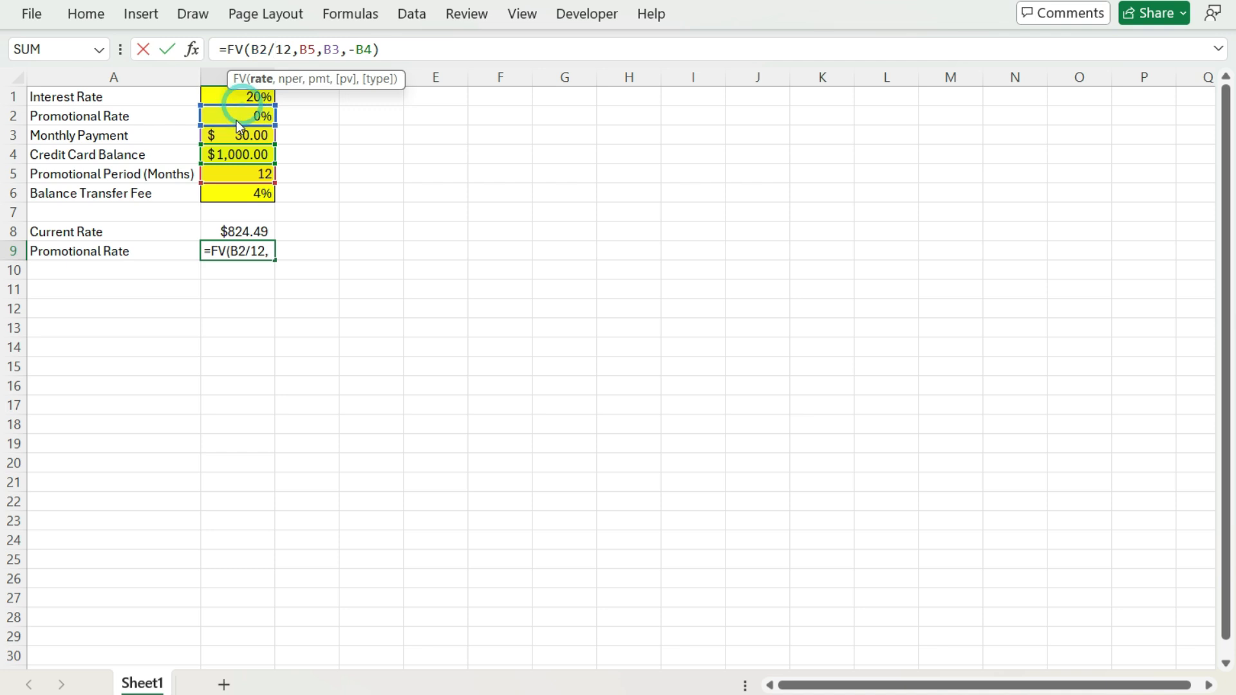
{"action": "key", "text": "Return"}
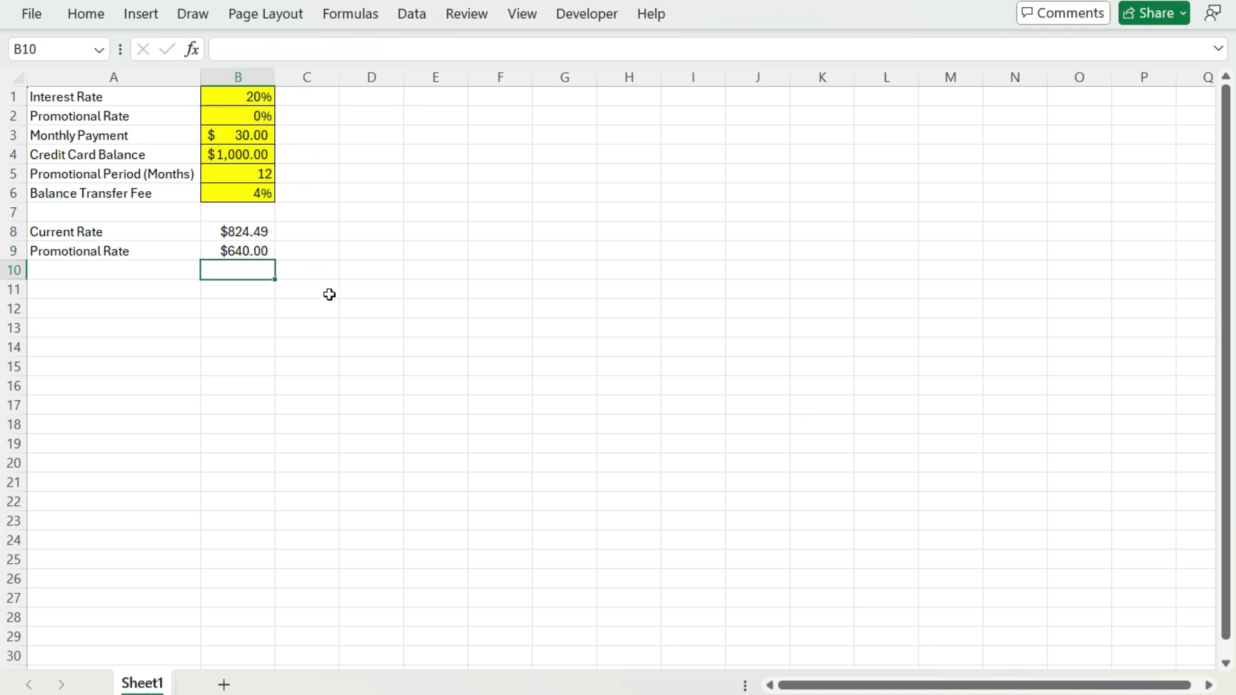
Calculate the difference between the two balances in B10 with =B8-B9 and label it "Savings Before Fee" in A10.
{"action": "type", "text": "="}
{"action": "key", "text": "Up"}
{"action": "key", "text": "Up"}
{"action": "type", "text": "-"}
{"action": "key", "text": "Up"}
{"action": "key", "text": "Up"}
{"action": "key", "text": "Down"}
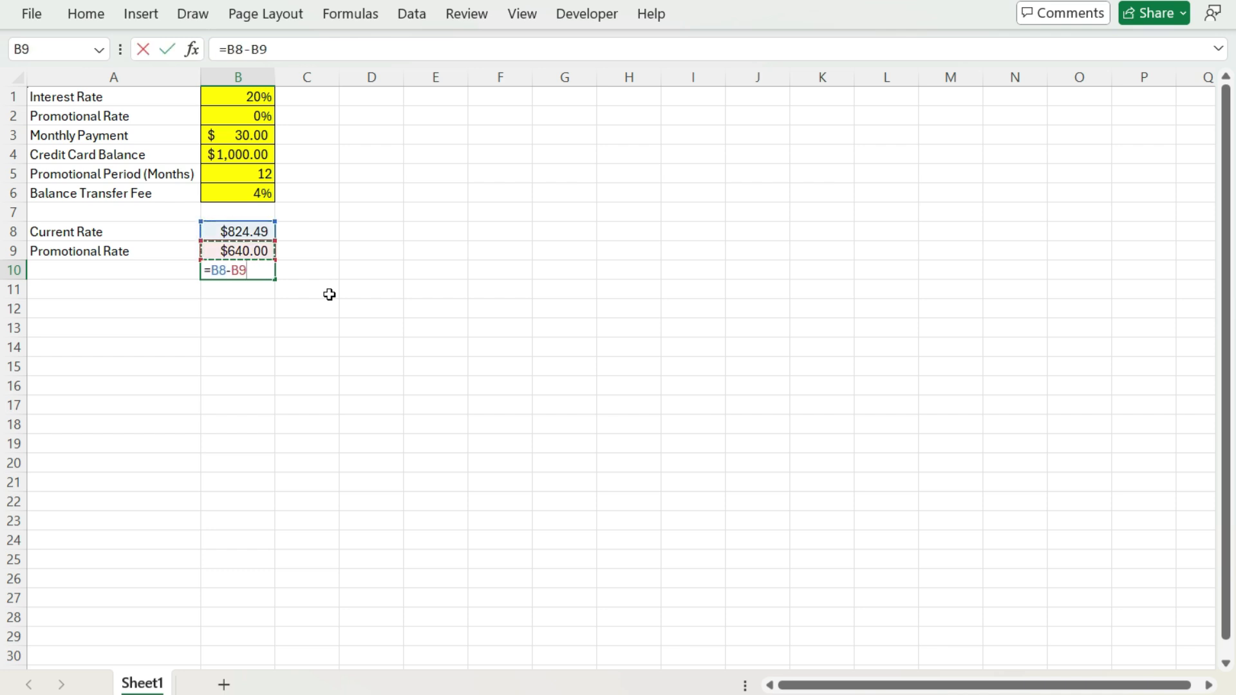
{"action": "key", "text": "Return"}
{"action": "left_click", "coordinate": [174, 276]}
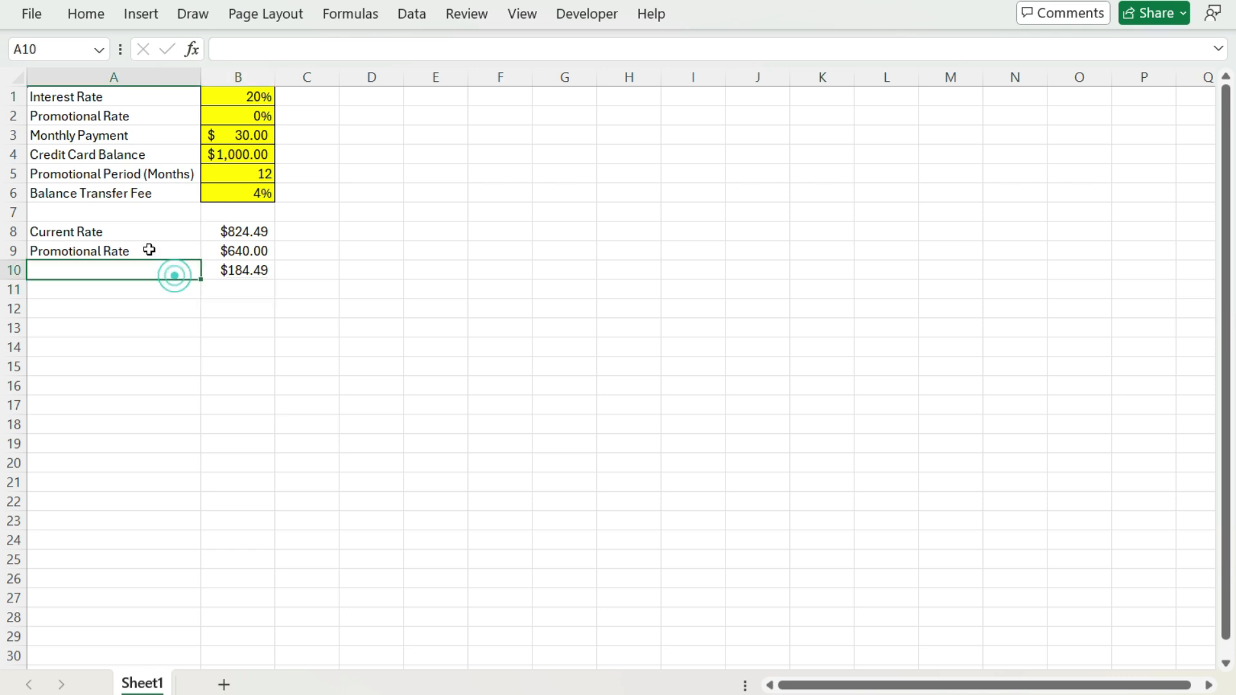
{"action": "type", "text": "Savings Before Fee"}
{"action": "key", "text": "Return"}
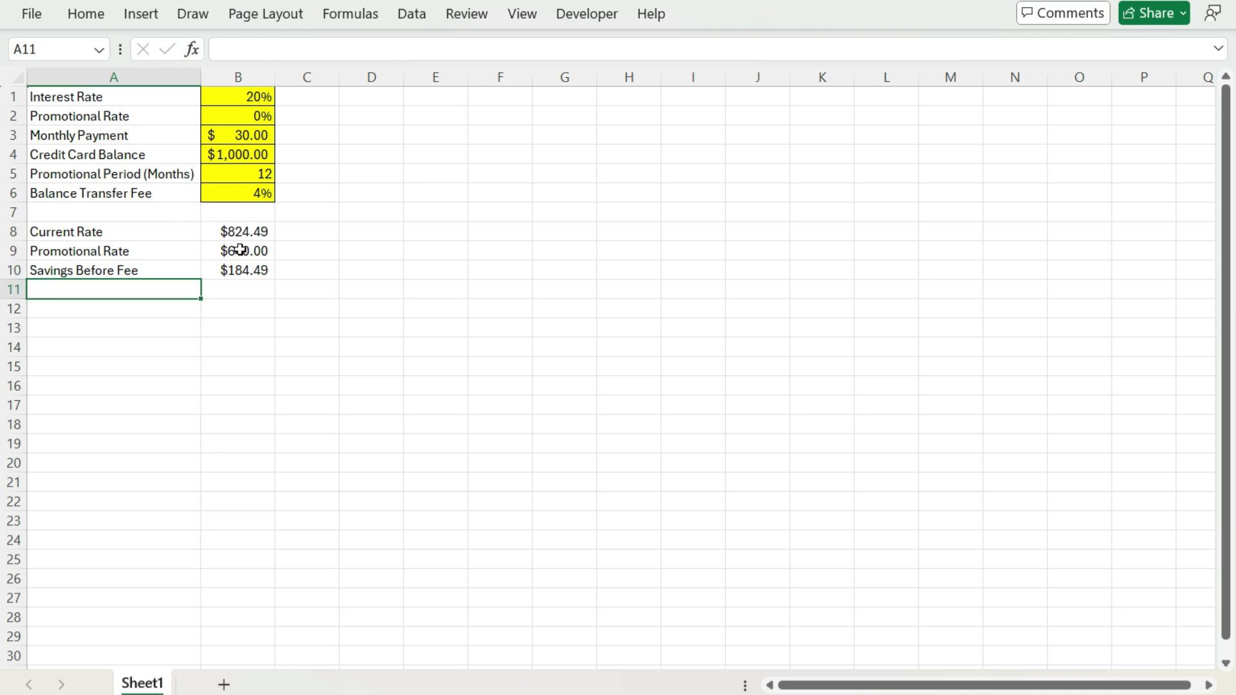
Add the label "Balance Transfer Fee" in A11 and calculate the fee amount in B11 with =B6*B4.
{"action": "type", "text": "Balance Tran"}
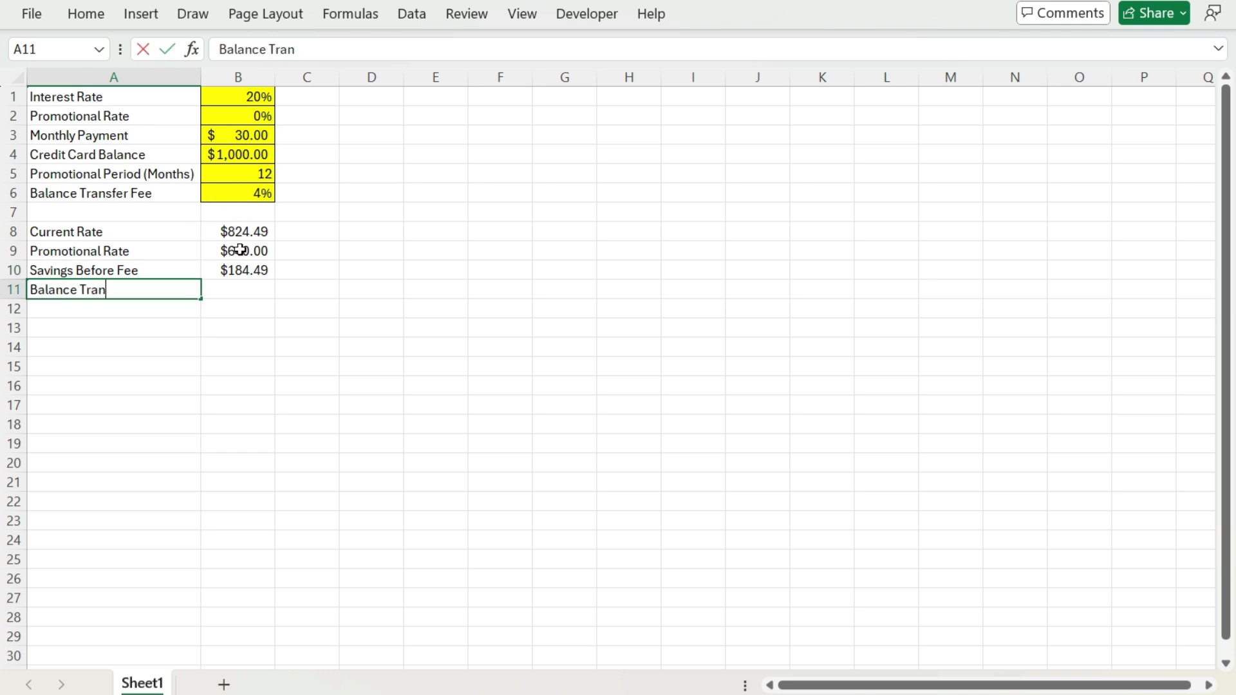
{"action": "type", "text": "sfer Fee"}
{"action": "key", "text": "Tab"}
{"action": "type", "text": "="}
{"action": "left_click", "coordinate": [246, 187]}
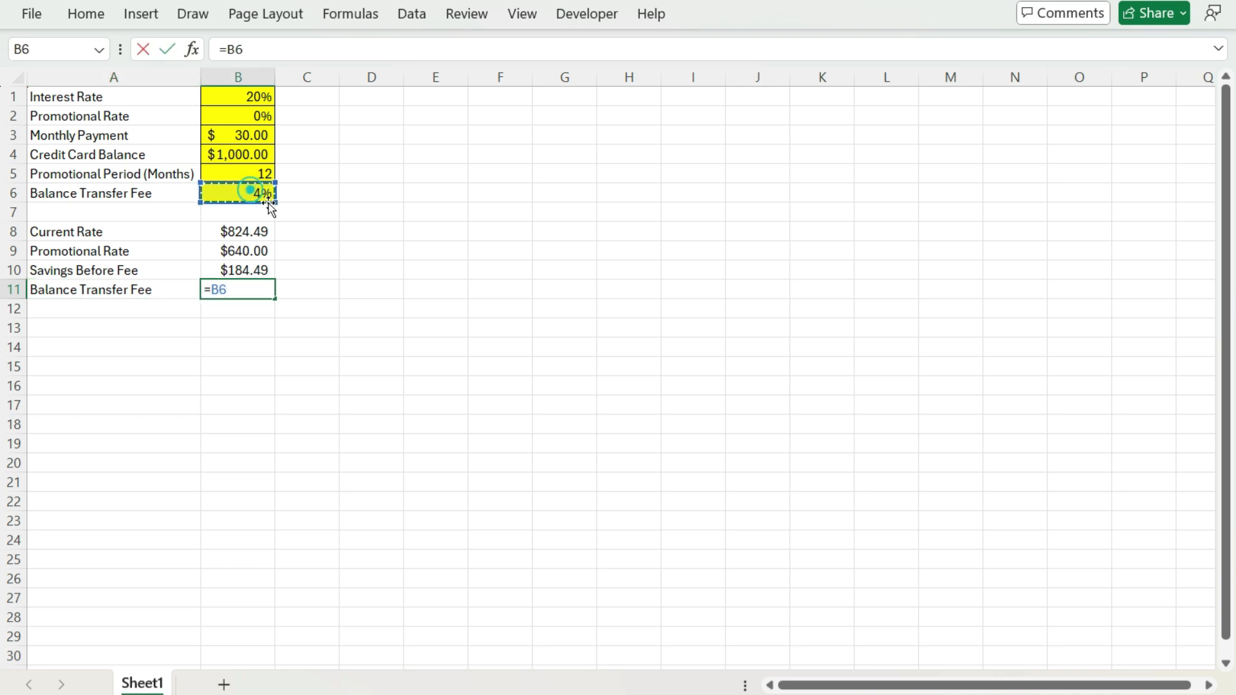
{"action": "type", "text": "*"}
{"action": "left_click", "coordinate": [262, 155]}
{"action": "key", "text": "Return"}
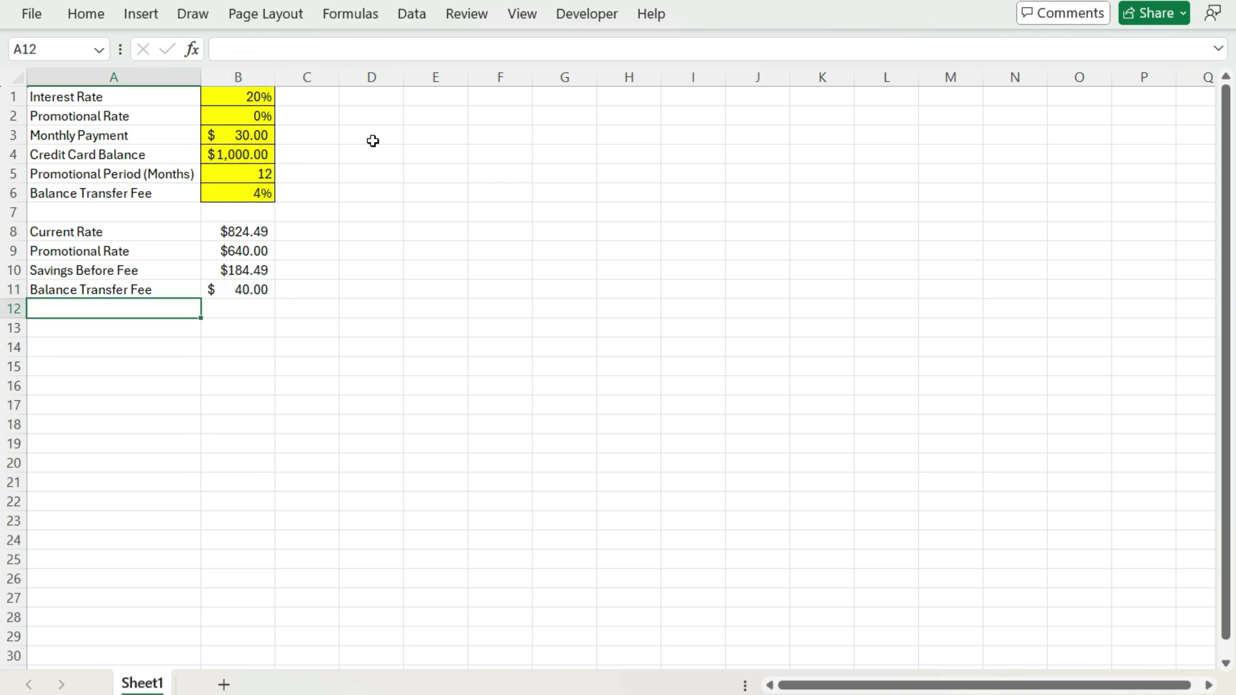
Add the label "Total Savings" in A12 and enter the formula -B10-B11 in B12.
{"action": "type", "text": "Total Savings"}
{"action": "key", "text": "Tab"}
{"action": "type", "text": "-"}
{"action": "key", "text": "Up"}
{"action": "key", "text": "Up"}
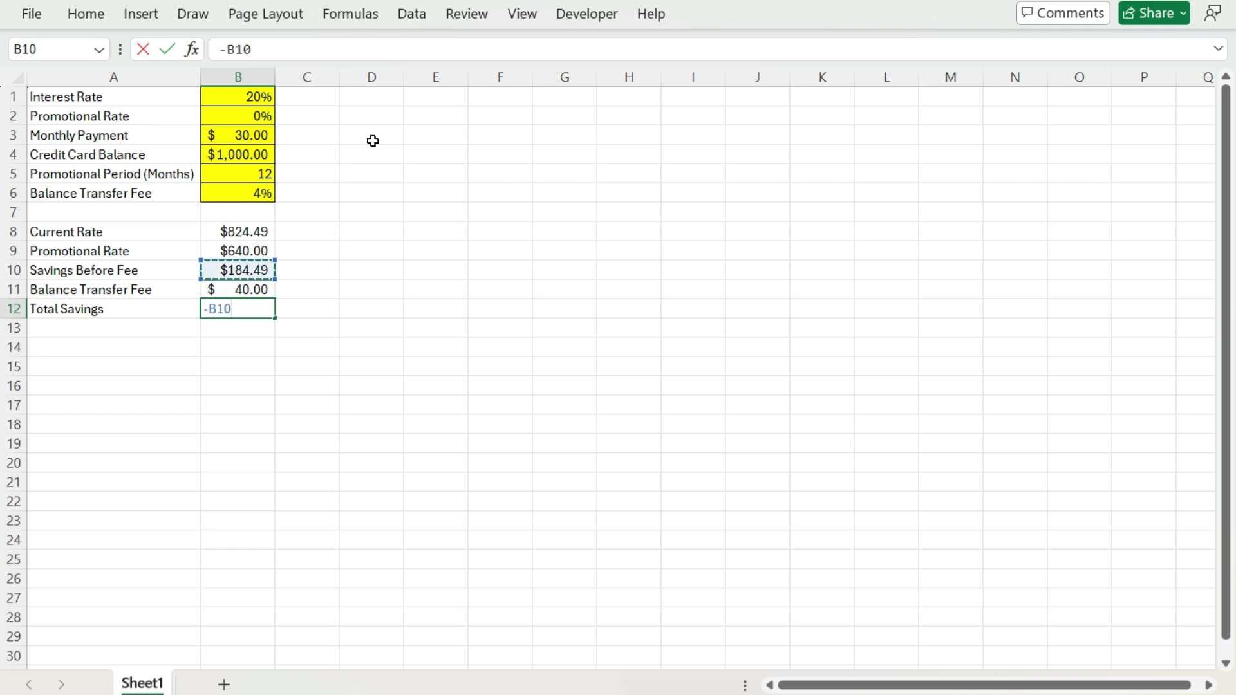
{"action": "type", "text": "-"}
{"action": "key", "text": "Up"}
{"action": "key", "text": "Return"}
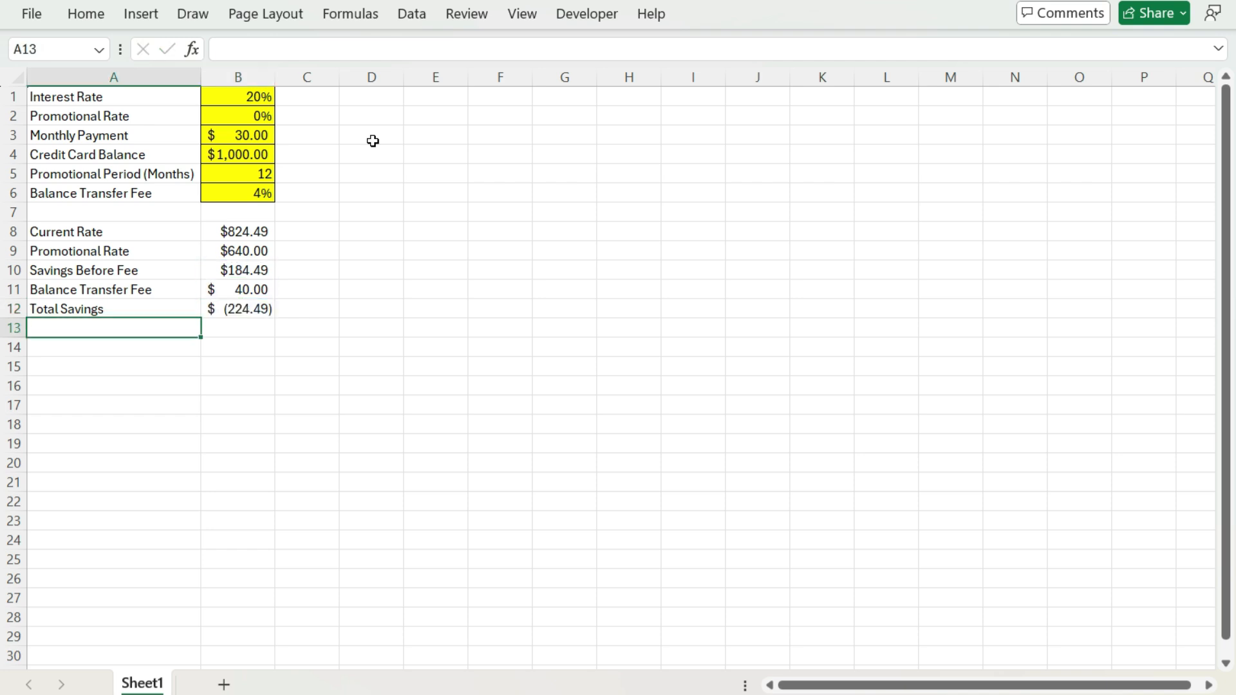
Apply the dollar accounting number format to the results in B8:B12.
{"action": "left_click_drag", "start_coordinate": [244, 232], "coordinate": [248, 311]}
{"action": "left_click", "coordinate": [85, 14]}
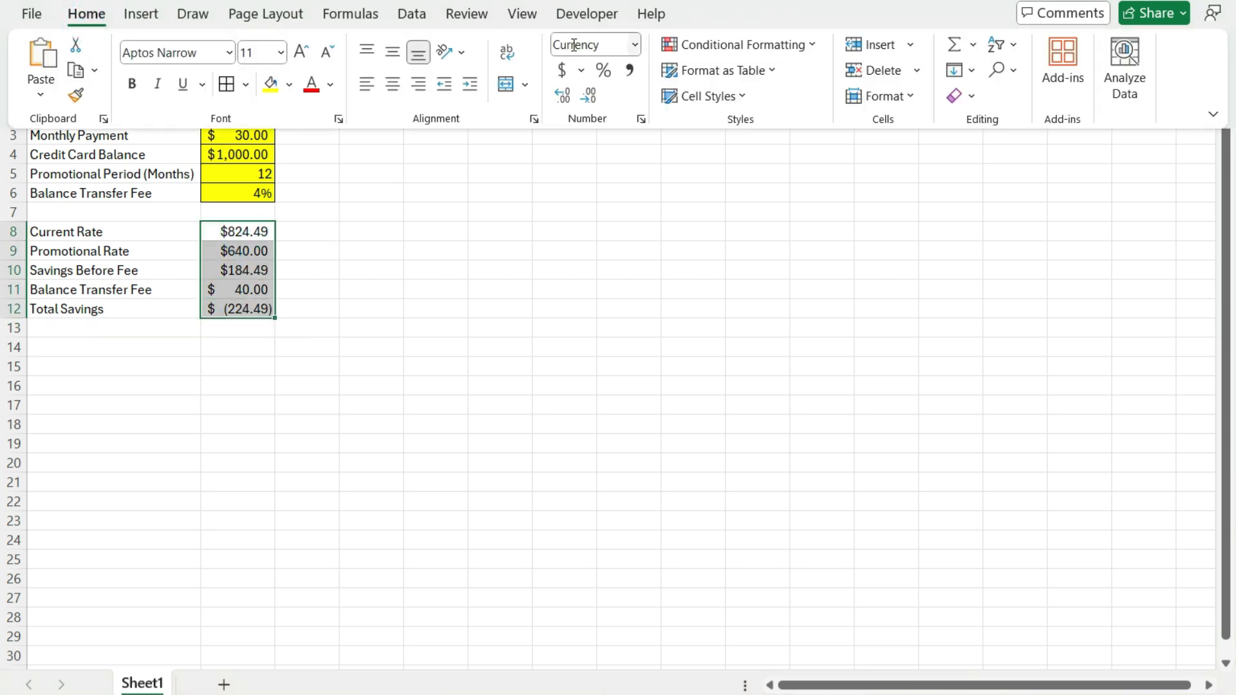
{"action": "left_click", "coordinate": [561, 70]}
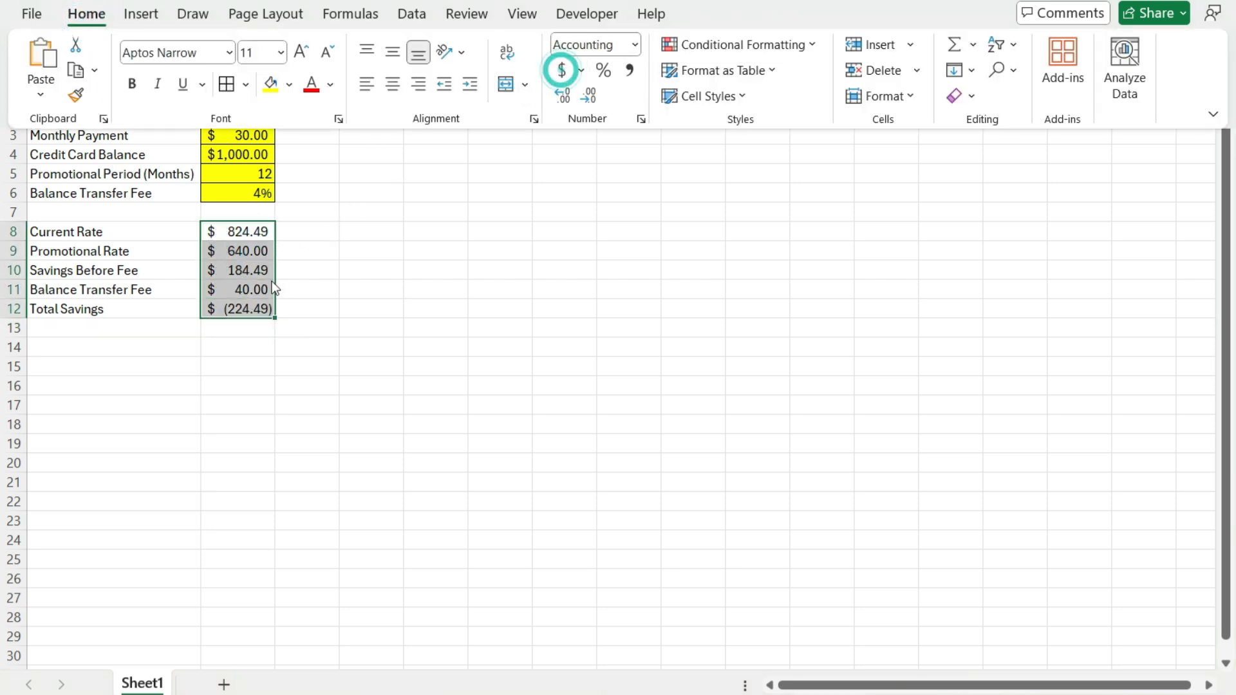
Correct the total savings formula in B12 to =B10-B11 by removing the leading minus sign.
{"action": "left_click", "coordinate": [257, 309]}
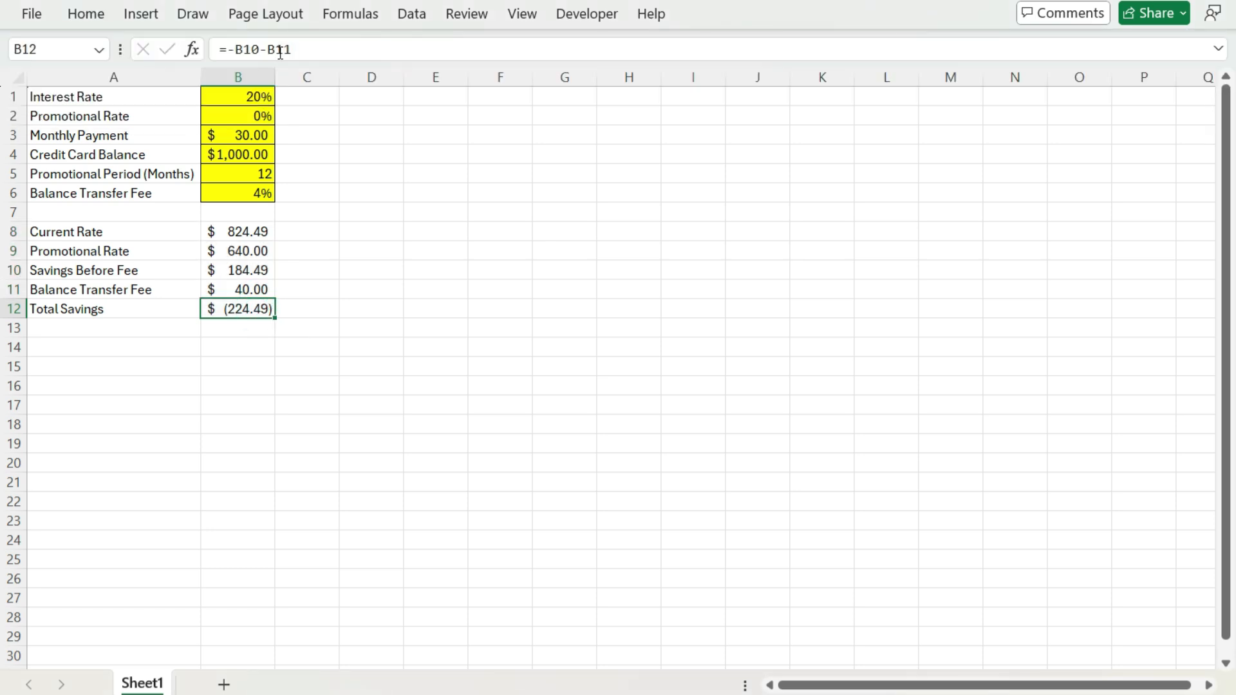
{"action": "left_click", "coordinate": [242, 50]}
{"action": "left_click", "coordinate": [234, 50]}
{"action": "key", "text": "BackSpace"}
{"action": "key", "text": "Return"}
{"action": "key", "text": "Up"}
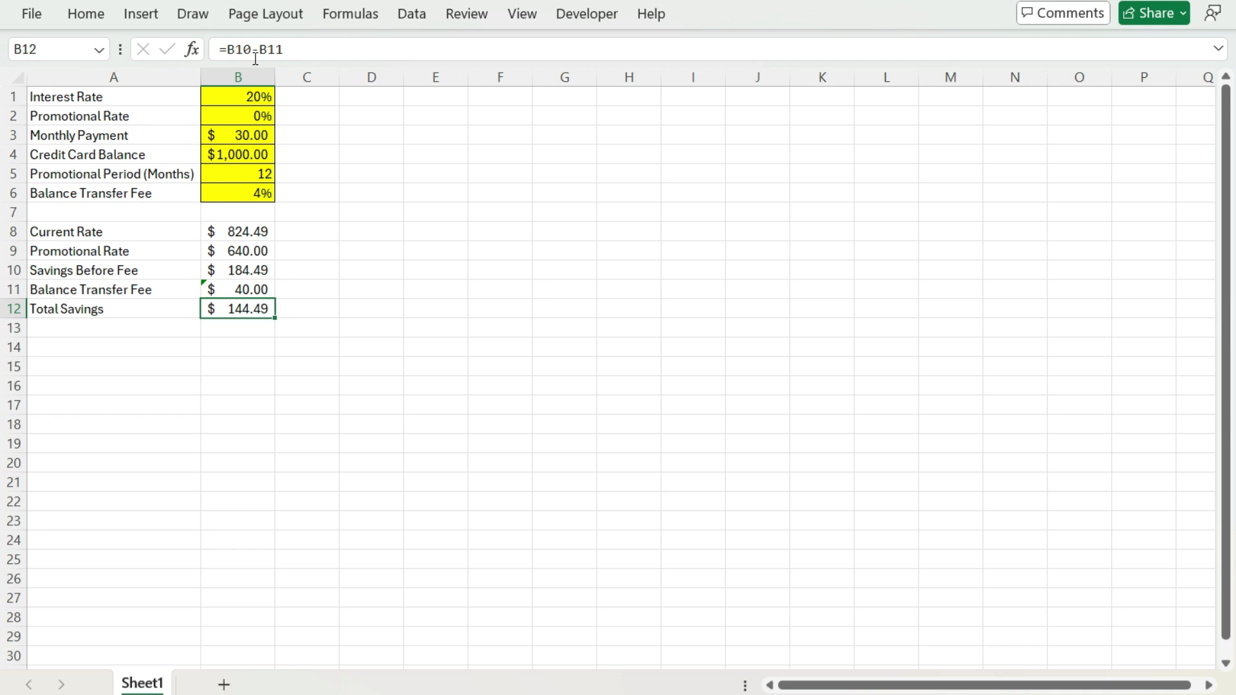
Set the credit card balance in B4 to 20000 and the monthly payment in B3 to 600, and check the total savings.
{"action": "left_click", "coordinate": [233, 155]}
{"action": "type", "text": "20,"}
{"action": "type", "text": "0000"}
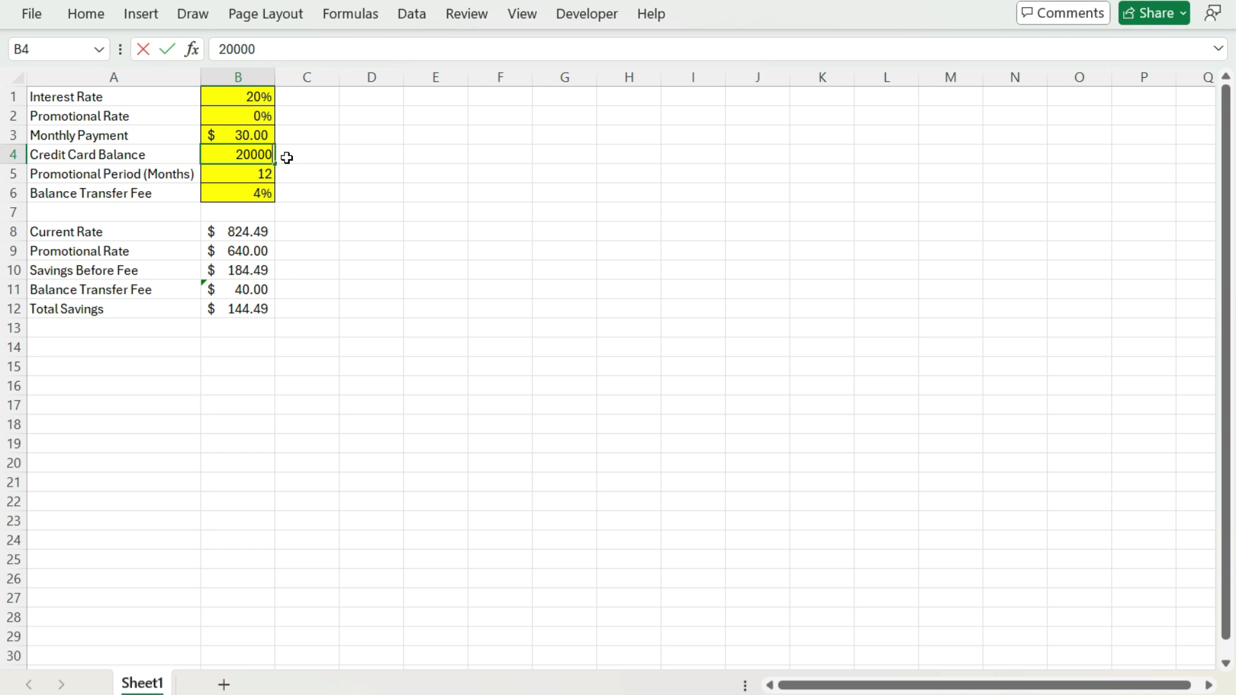
{"action": "key", "text": "Up"}
{"action": "type", "text": "600"}
{"action": "key", "text": "Return"}
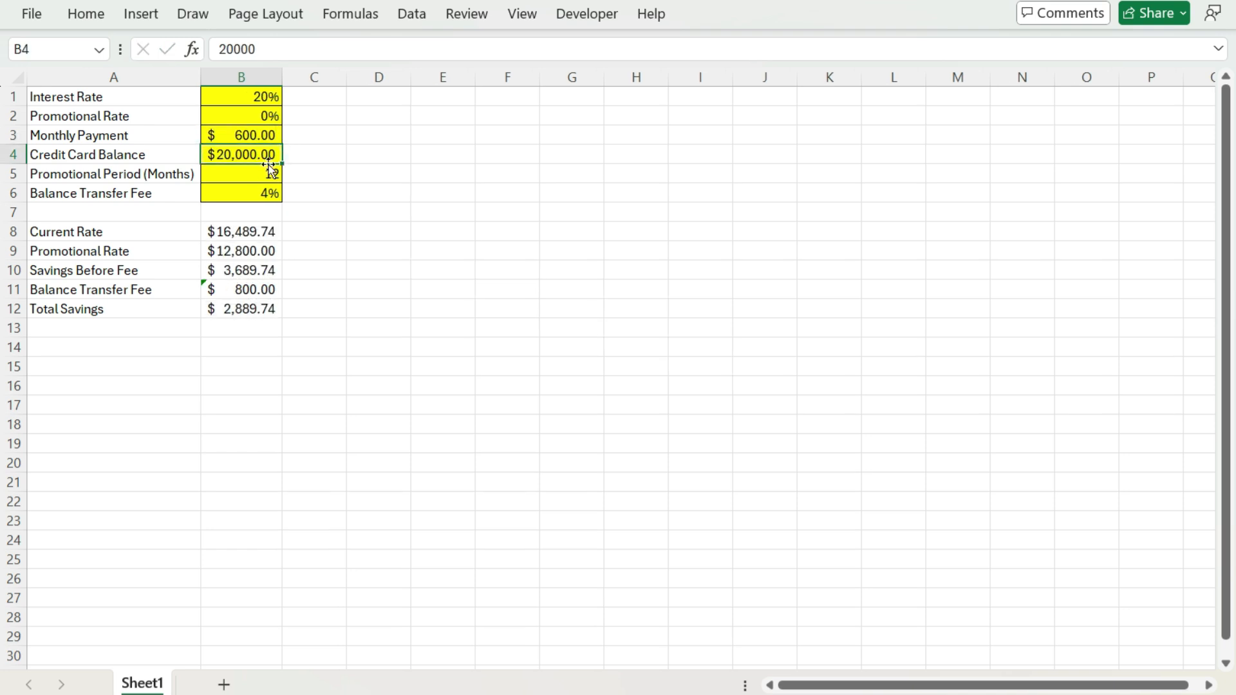
{"action": "left_click", "coordinate": [270, 314]}
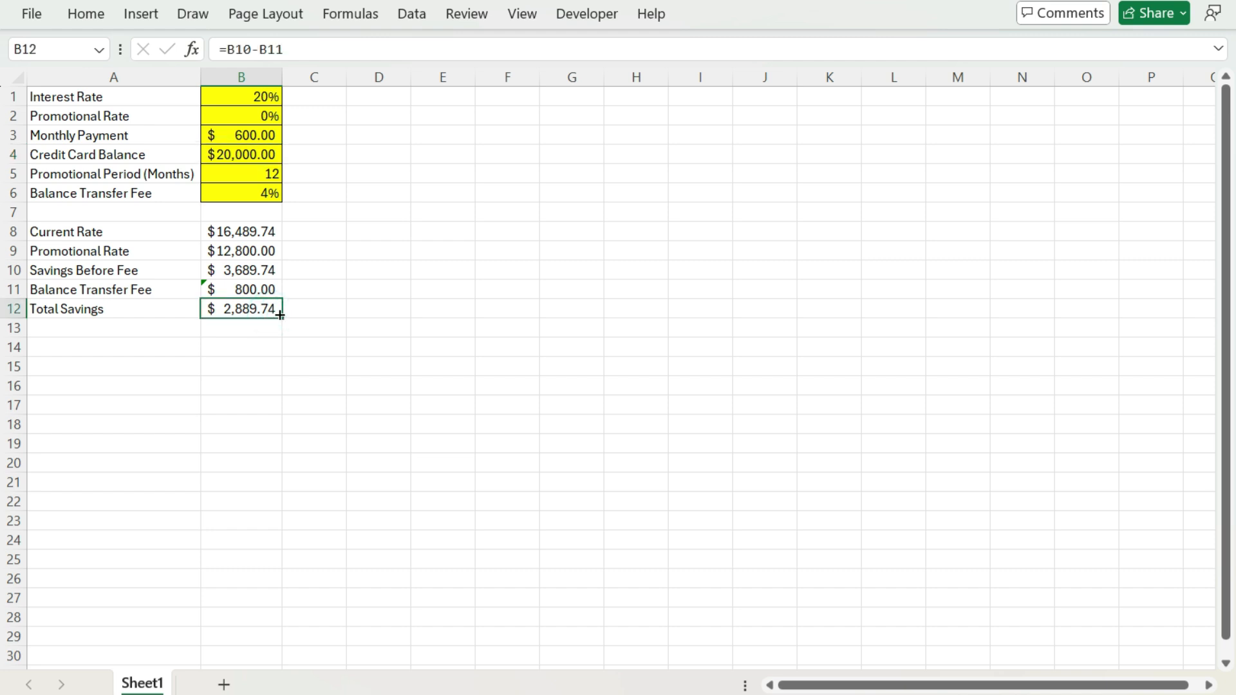
Test the calculator with a promotional rate of 1% in B2, and replace it with 2%.
{"action": "left_click", "coordinate": [264, 116]}
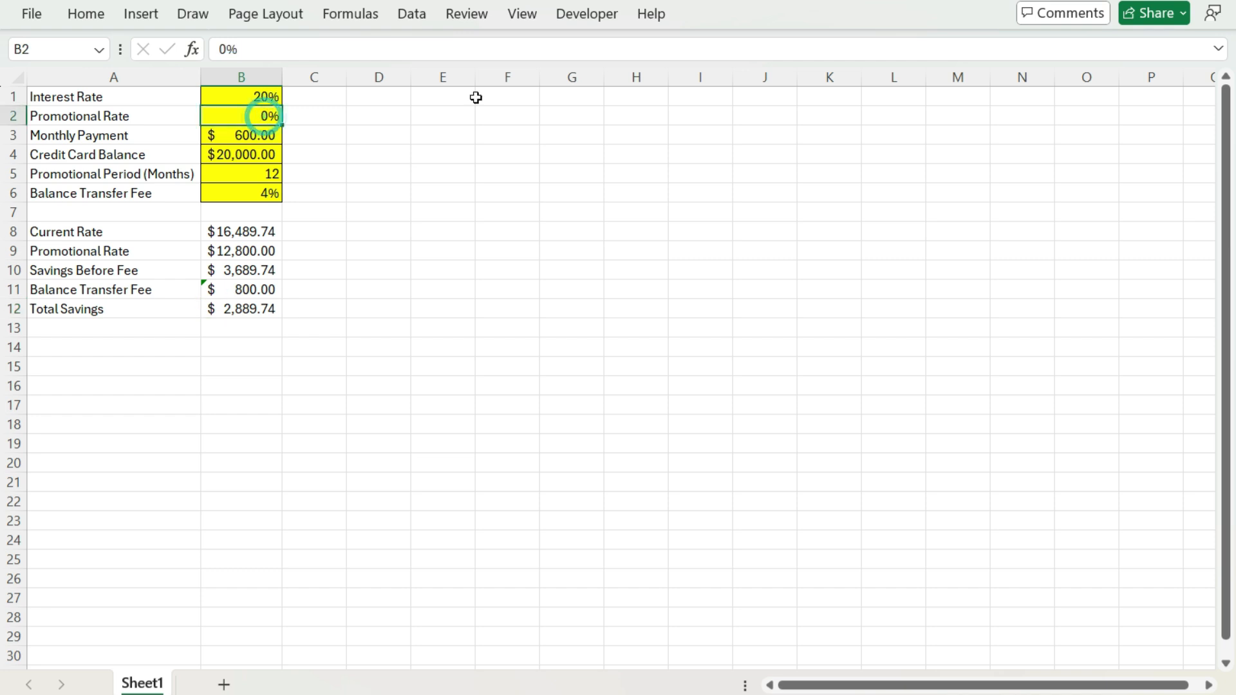
{"action": "type", "text": "1"}
{"action": "key", "text": "Return"}
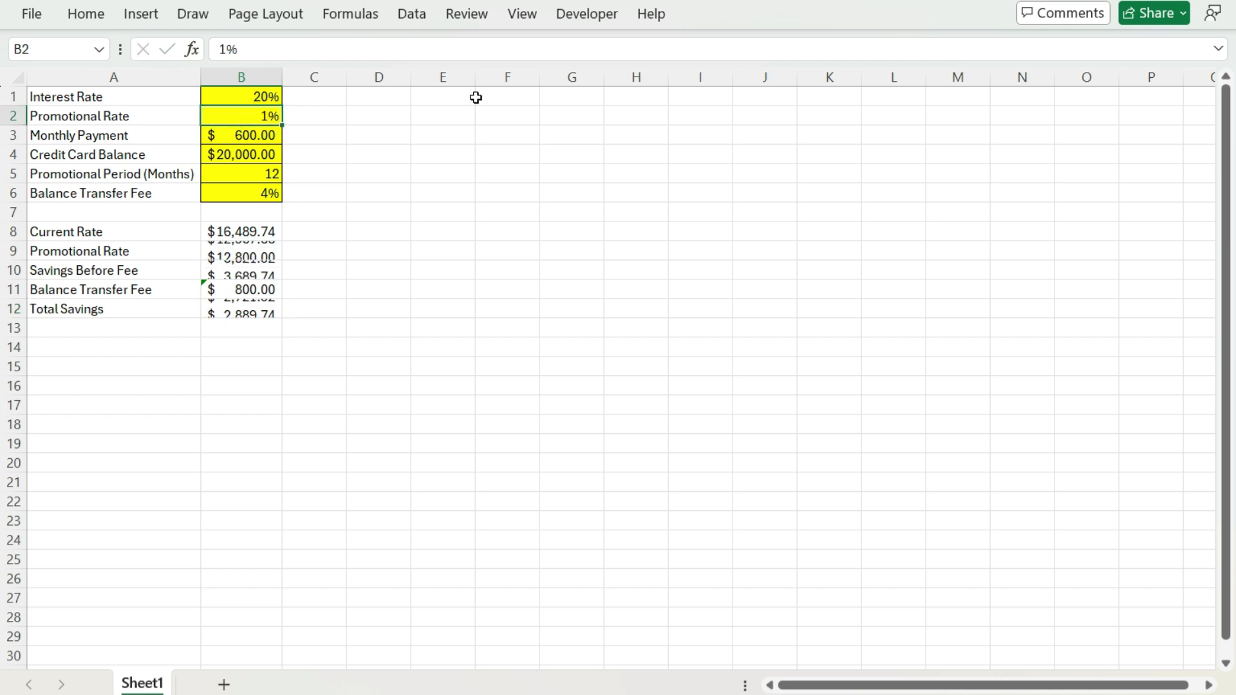
{"action": "key", "text": "Up"}
{"action": "type", "text": "2"}
{"action": "key", "text": "Return"}
{"action": "key", "text": "Up"}
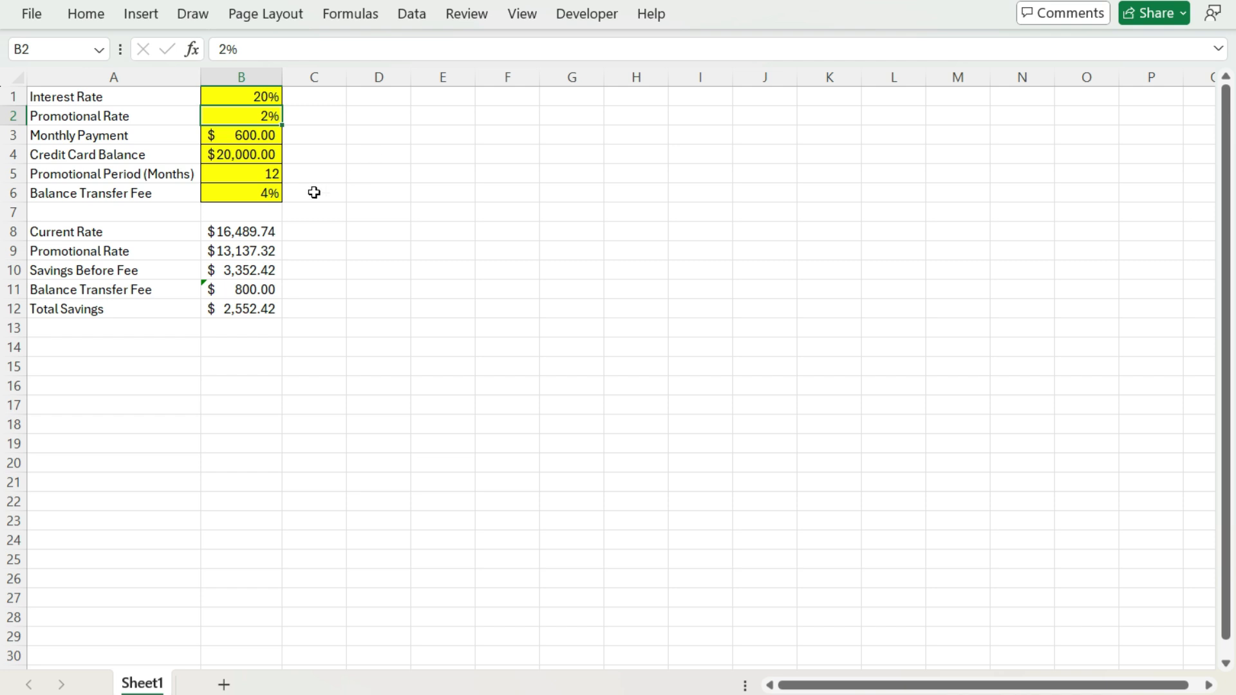
Review the formulas behind the results one by one, from the current rate balance in B8 to the total savings in B12.
{"action": "left_click", "coordinate": [271, 231]}
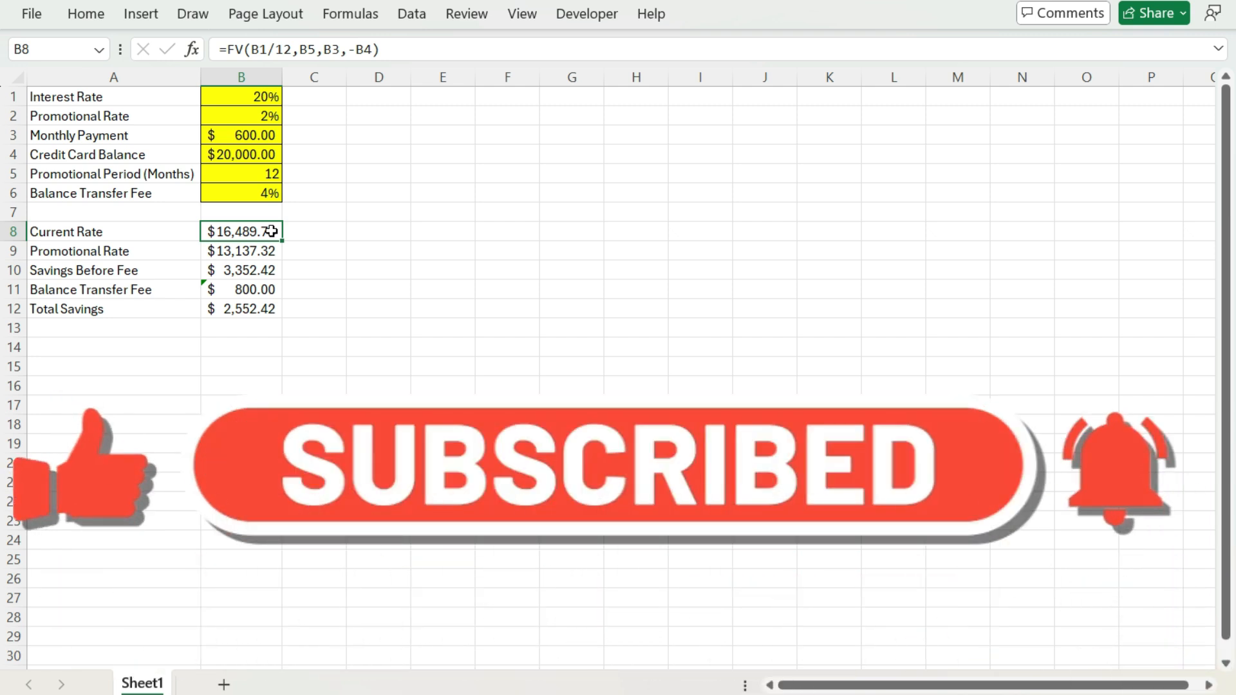
{"action": "key", "text": "Down"}
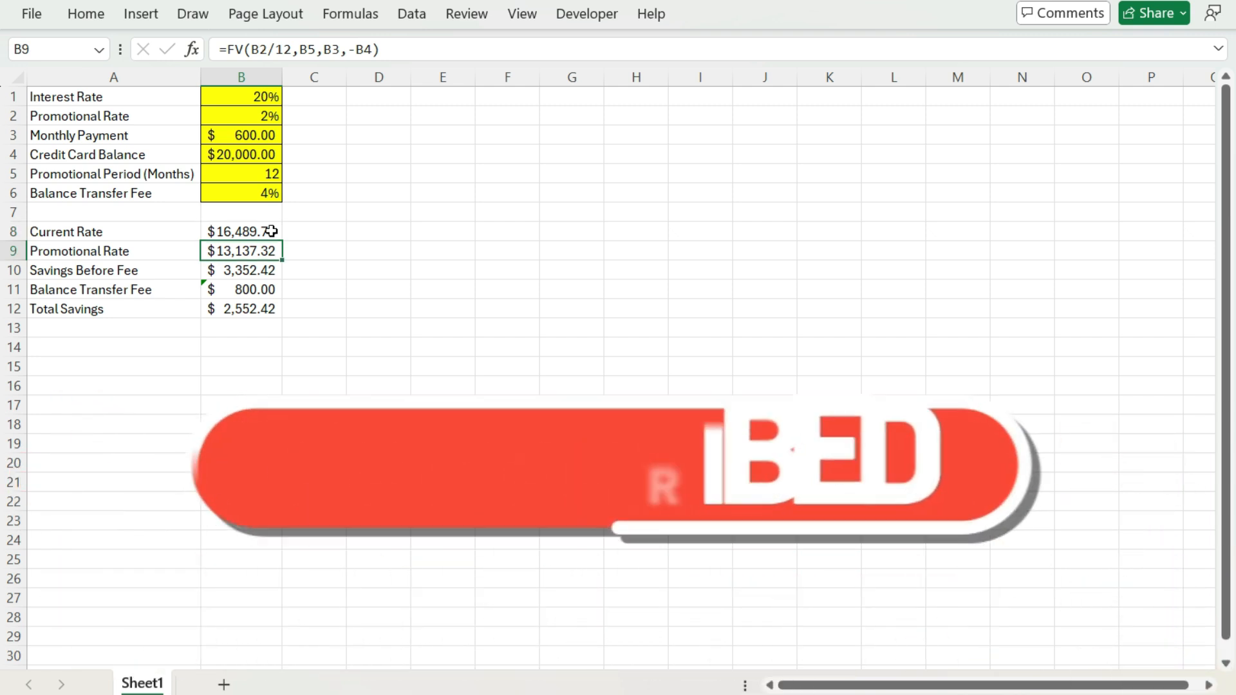
{"action": "key", "text": "Down"}
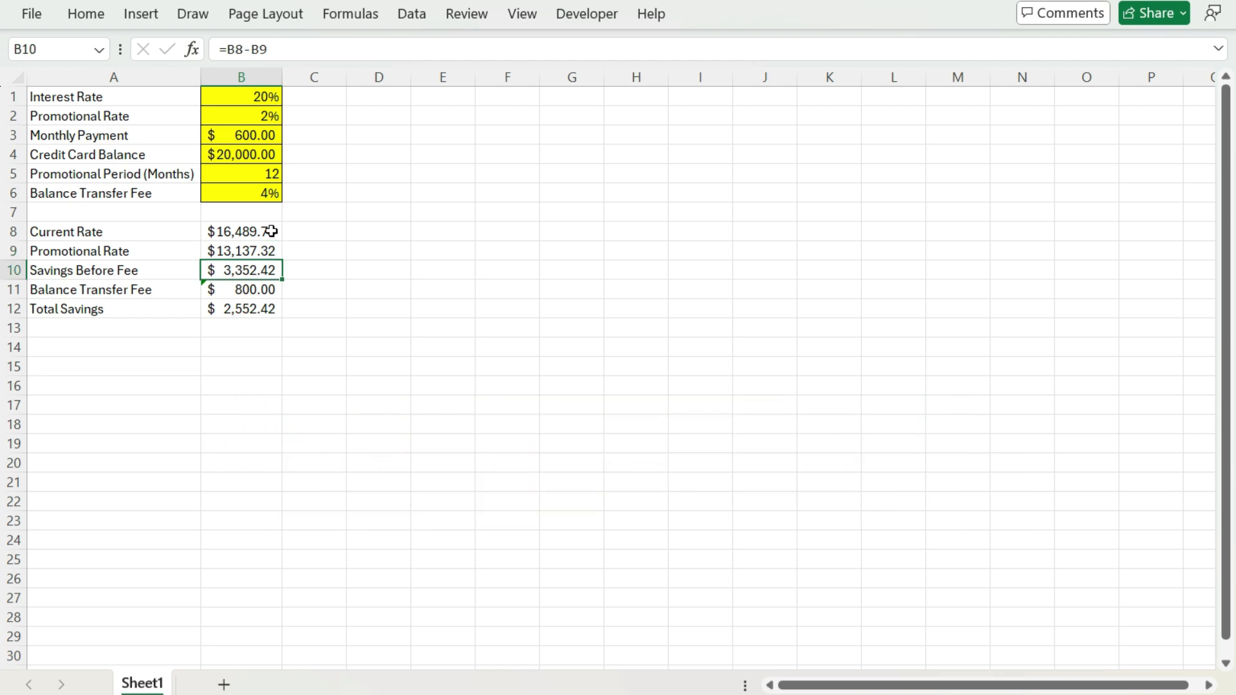
{"action": "key", "text": "Down"}
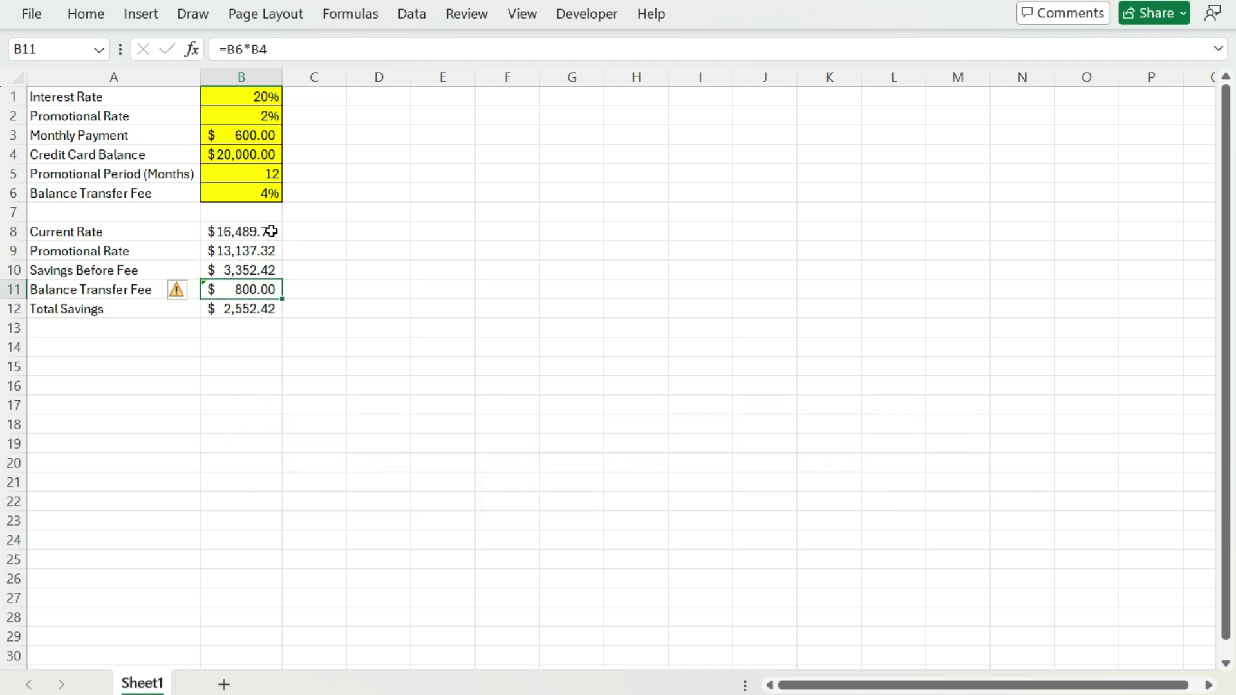
{"action": "key", "text": "Down"}
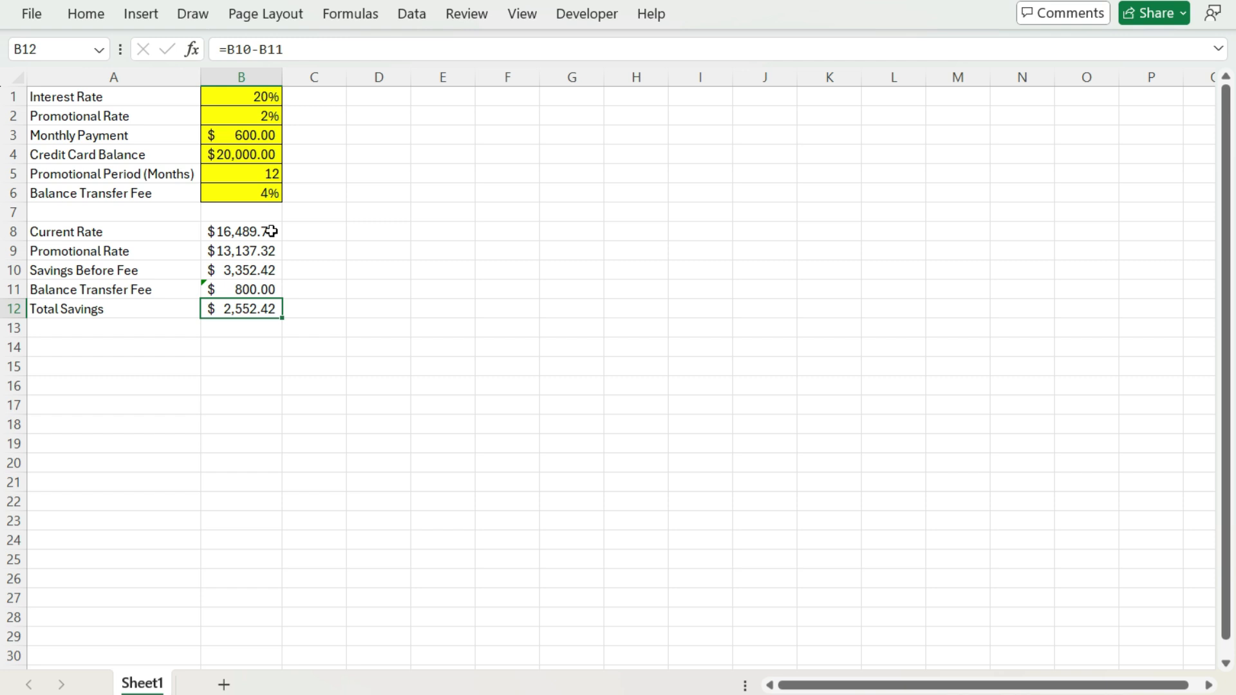